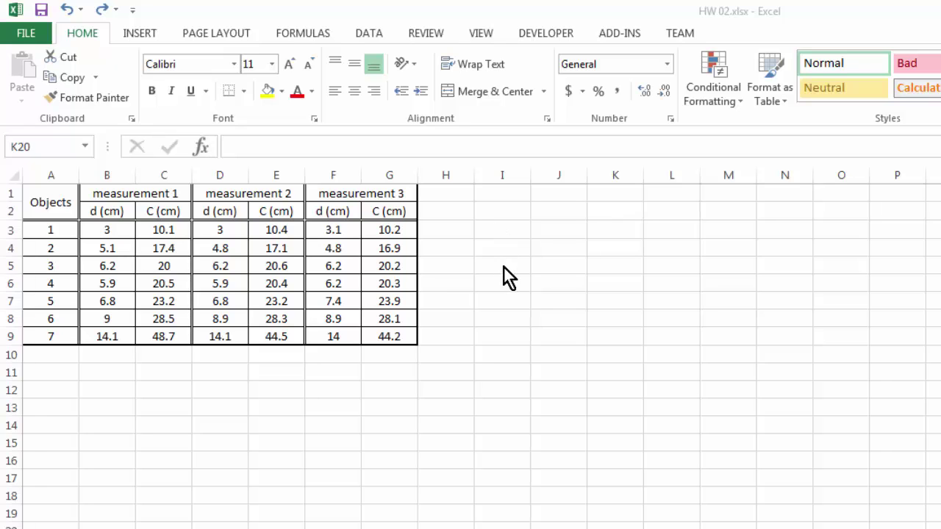
Step: Put an 'average' heading merged across I1:J1, with the d and C headers copied into I2:J2
{"action": "left_click", "coordinate": [526, 192]}
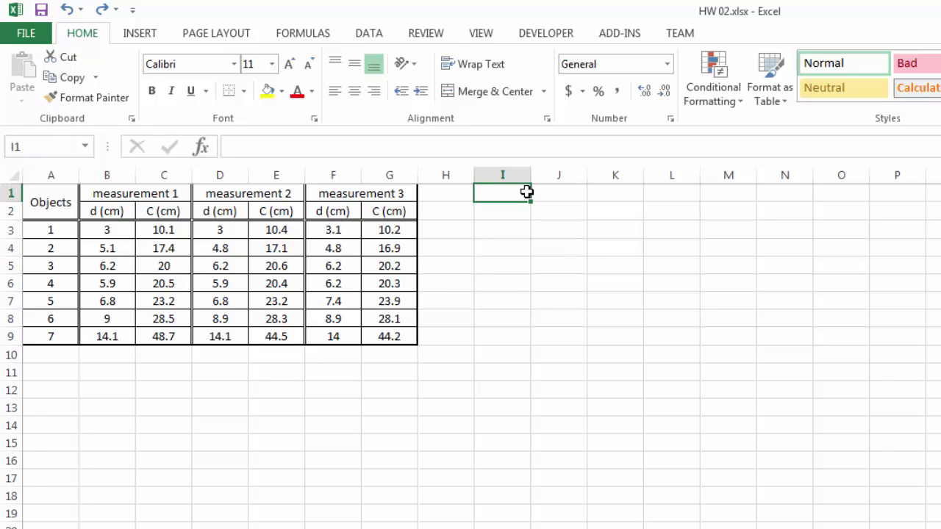
{"action": "type", "text": "average"}
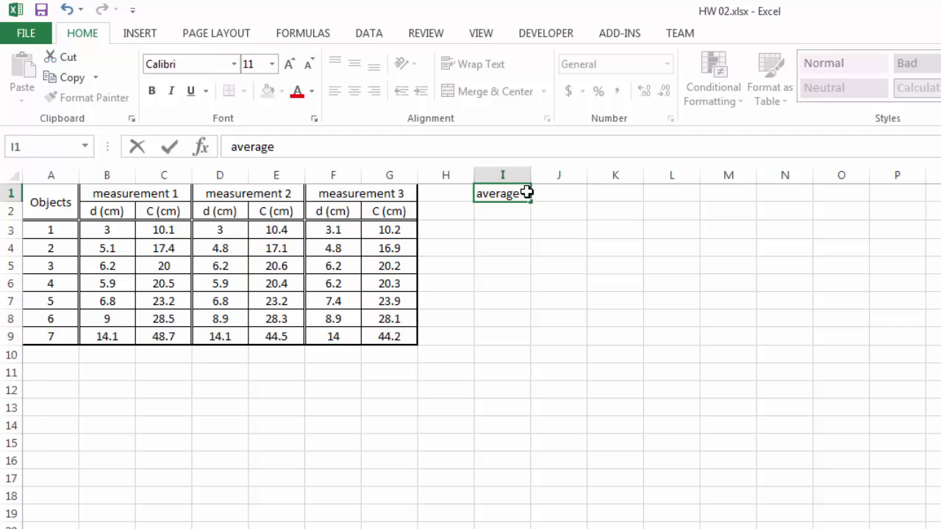
{"action": "left_click_drag", "start_coordinate": [110, 209], "coordinate": [163, 209]}
{"action": "key", "text": "ctrl+c"}
{"action": "left_click", "coordinate": [510, 212]}
{"action": "key", "text": "ctrl+v"}
{"action": "left_click", "coordinate": [613, 211]}
{"action": "left_click", "coordinate": [486, 234]}
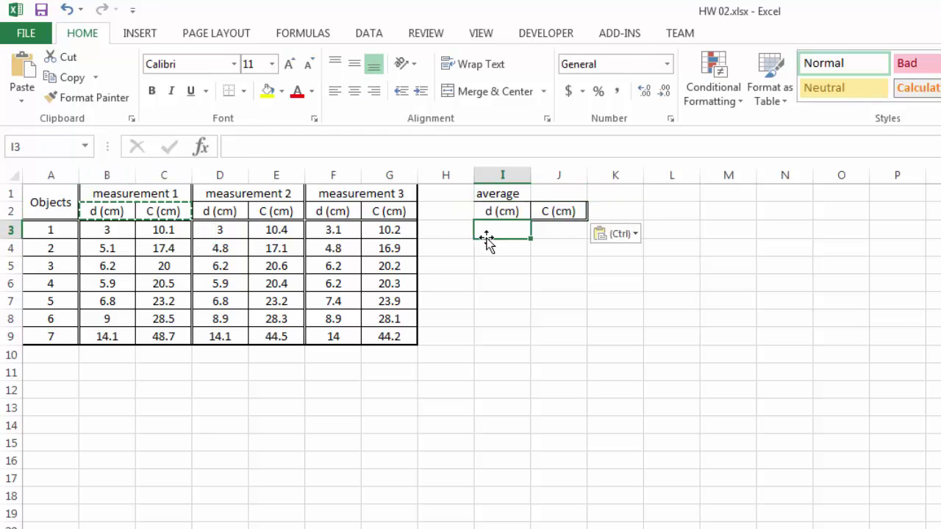
{"action": "left_click_drag", "start_coordinate": [494, 193], "coordinate": [558, 193]}
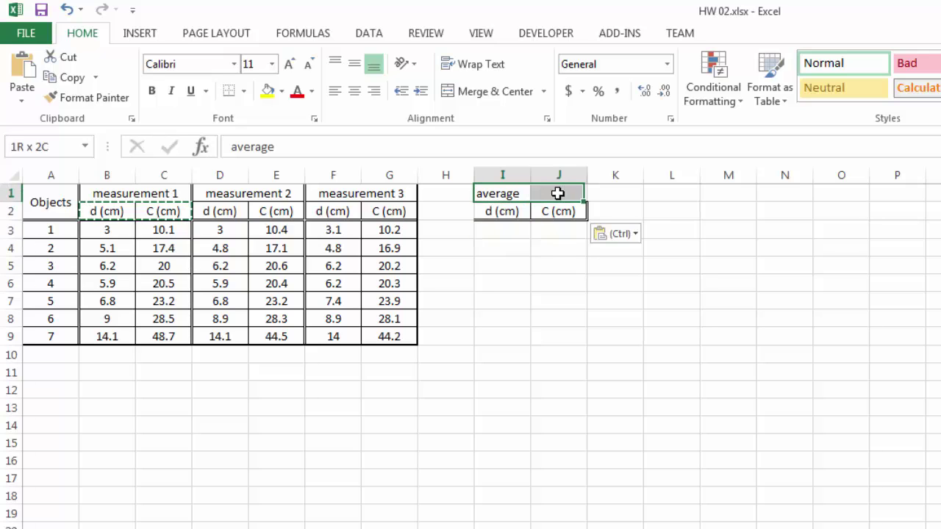
{"action": "left_click", "coordinate": [479, 92]}
Step: Enter =AVERAGE(B3,D3,F3) in I3 and fill it across and down through row 9
{"action": "left_click", "coordinate": [511, 230]}
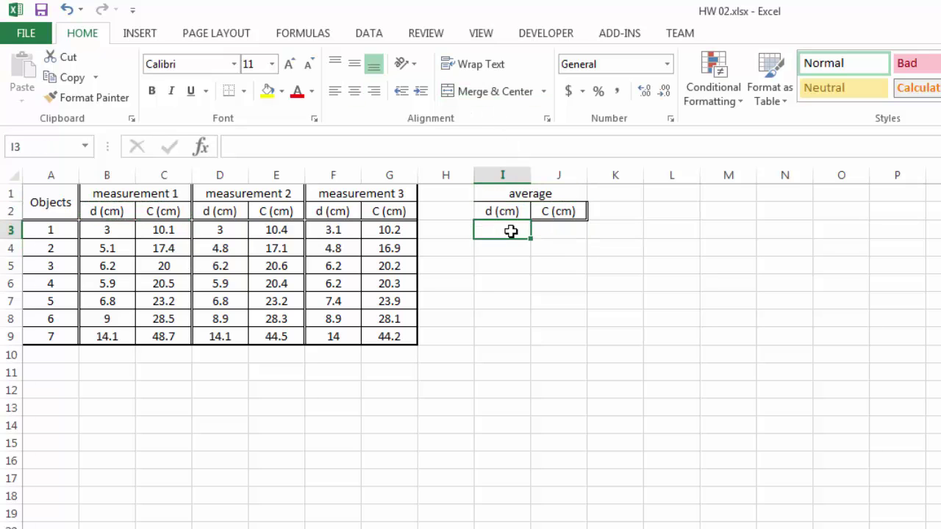
{"action": "type", "text": "=average("}
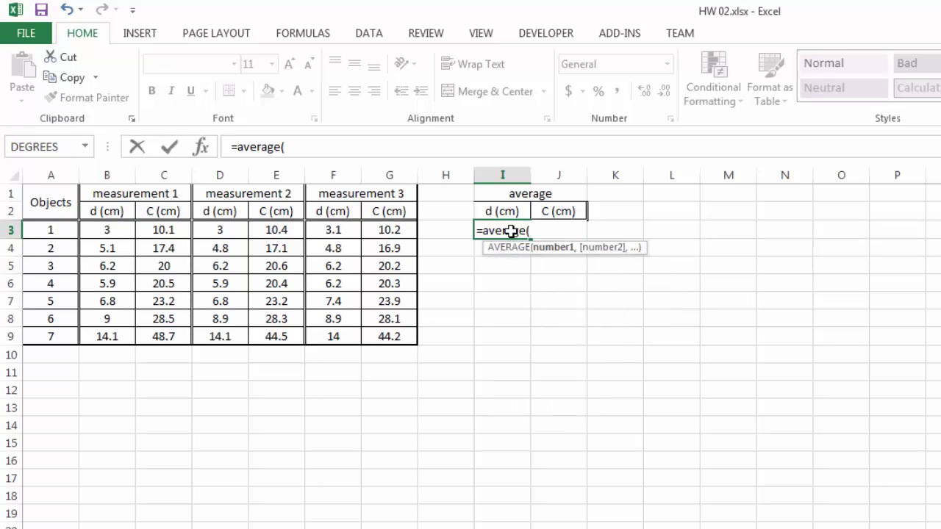
{"action": "left_click", "coordinate": [100, 231]}
{"action": "type", "text": ","}
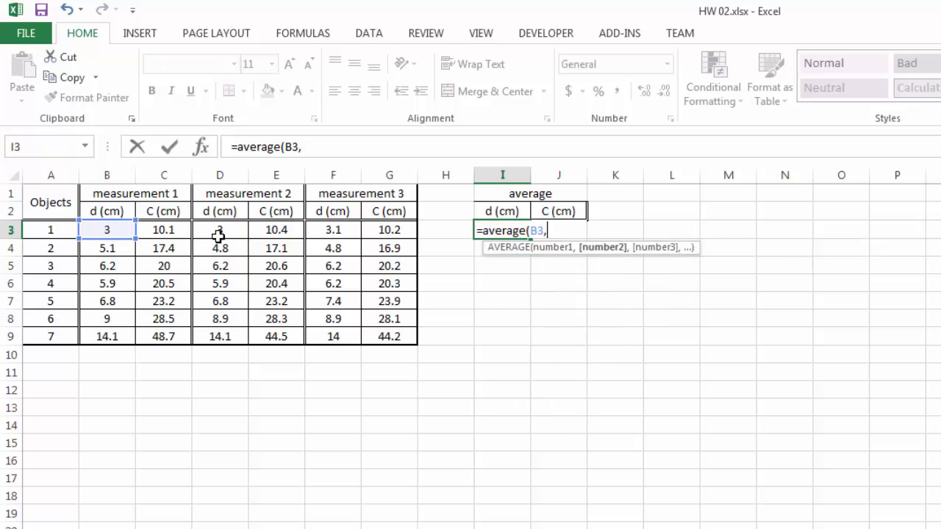
{"action": "left_click", "coordinate": [219, 232]}
{"action": "type", "text": ","}
{"action": "left_click", "coordinate": [333, 232]}
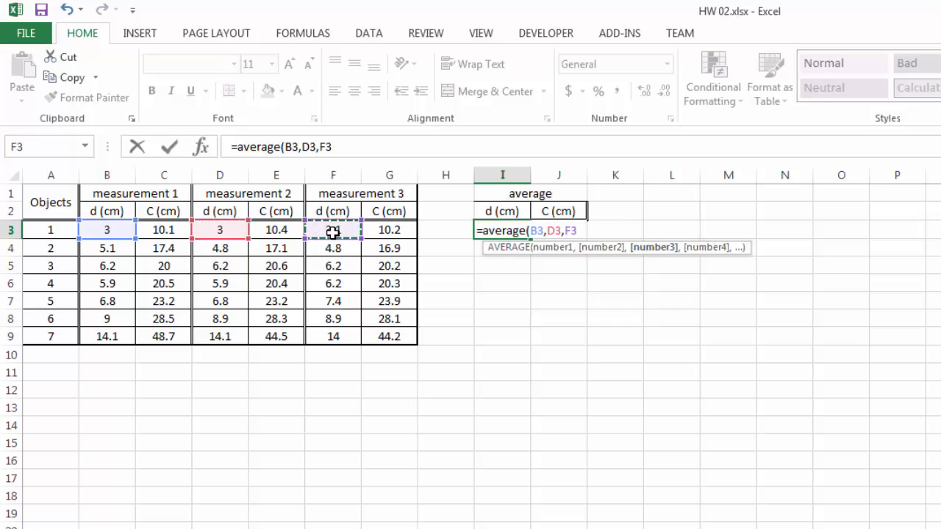
{"action": "type", "text": ")"}
{"action": "key", "text": "Return"}
{"action": "left_click", "coordinate": [504, 233]}
{"action": "left_click_drag", "start_coordinate": [530, 239], "coordinate": [523, 344]}
{"action": "left_click", "coordinate": [563, 326]}
{"action": "left_click_drag", "start_coordinate": [518, 234], "coordinate": [578, 342]}
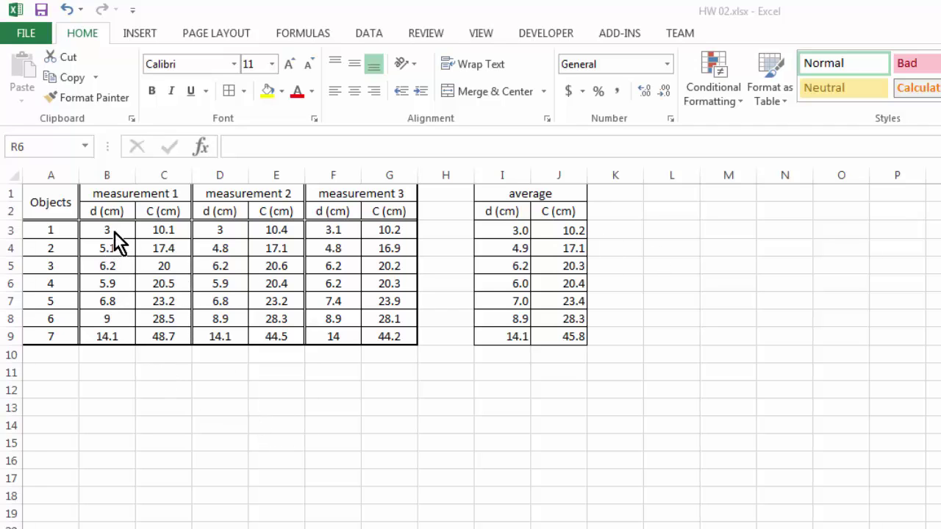
Step: Check objects 2 and 3's individual d and C measurements against the averages
{"action": "left_click", "coordinate": [110, 265]}
{"action": "left_click", "coordinate": [99, 247]}
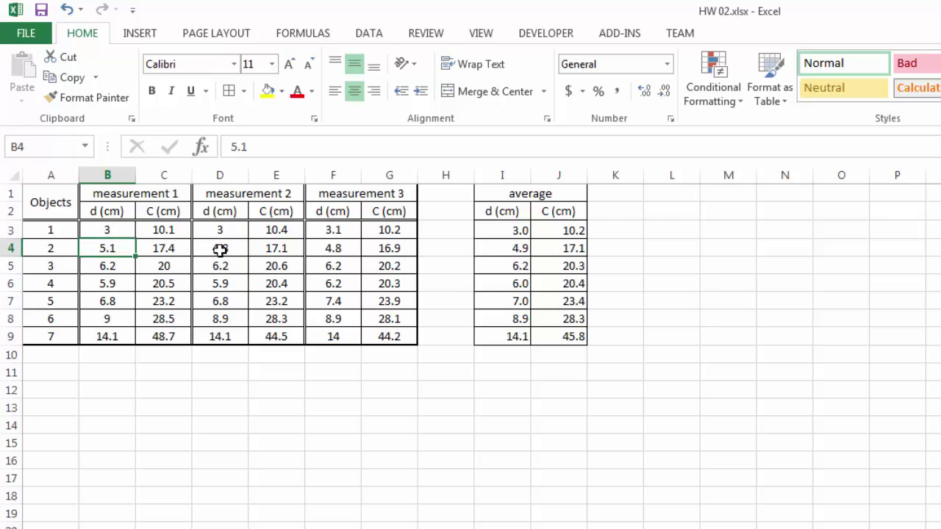
{"action": "left_click", "coordinate": [235, 248]}
{"action": "left_click", "coordinate": [301, 248]}
{"action": "left_click", "coordinate": [321, 248]}
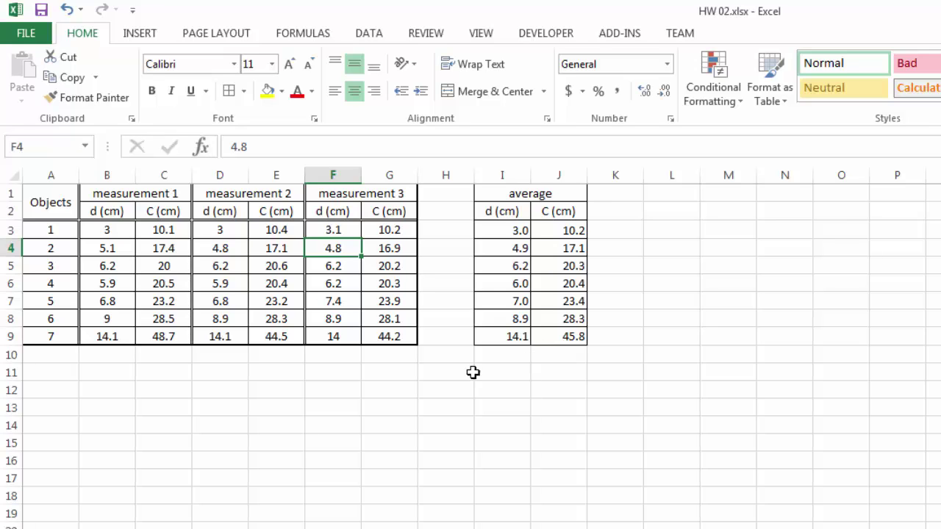
Step: Add a 'standard deviation' heading merged across L1:M1, with d and C headers in L2:M2
{"action": "left_click", "coordinate": [666, 195]}
{"action": "type", "text": "s"}
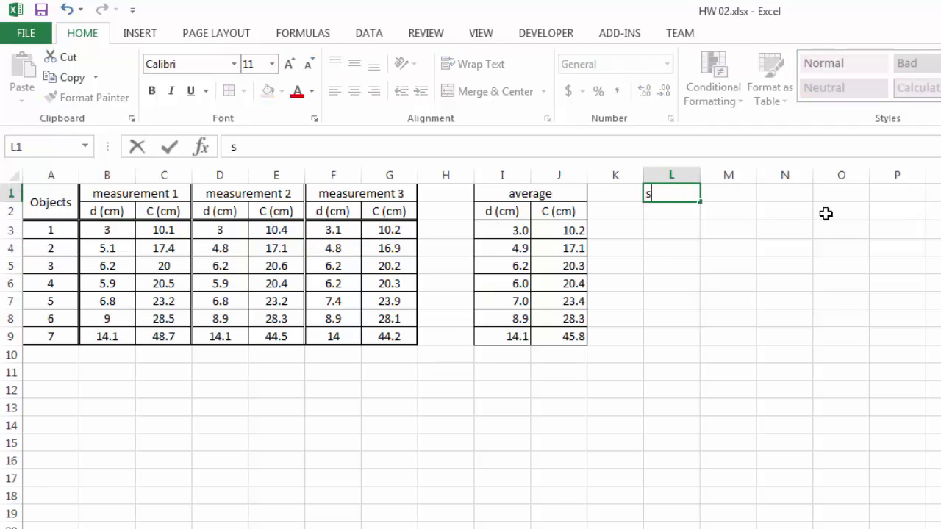
{"action": "type", "text": "tandard deviation"}
{"action": "left_click", "coordinate": [825, 214]}
{"action": "left_click_drag", "start_coordinate": [673, 193], "coordinate": [726, 192]}
{"action": "left_click", "coordinate": [450, 91]}
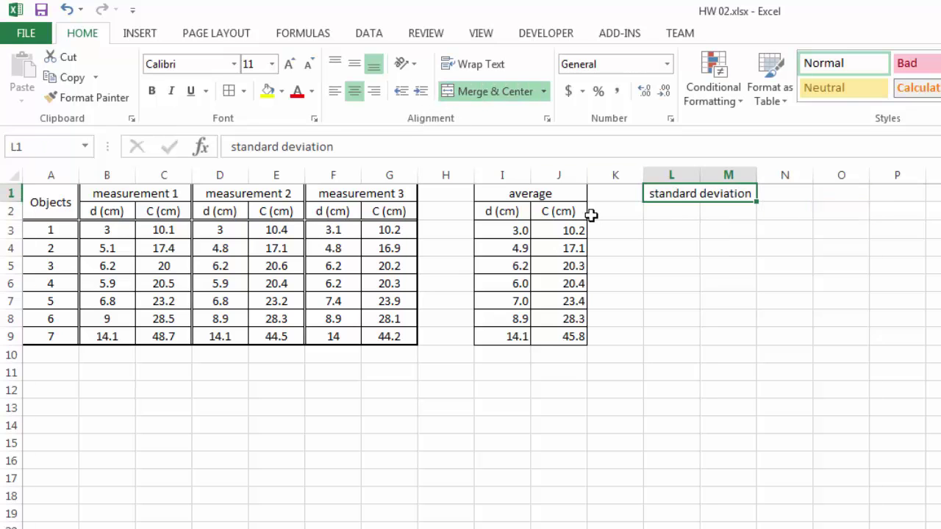
{"action": "left_click_drag", "start_coordinate": [507, 208], "coordinate": [541, 208]}
{"action": "key", "text": "ctrl+c"}
{"action": "left_click", "coordinate": [684, 213]}
{"action": "key", "text": "ctrl+v"}
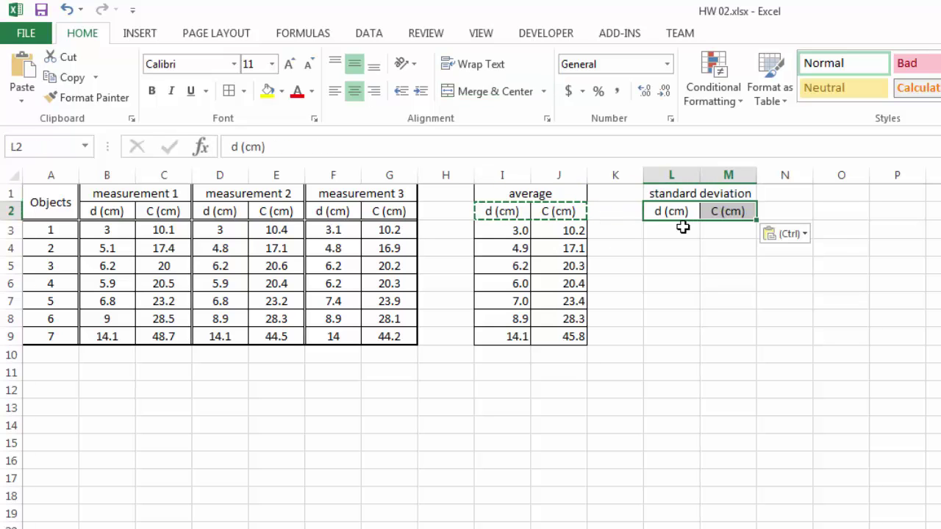
Step: Enter =STDEV.P(B3,D3,F3) in L3 and fill it across L3:M9
{"action": "left_click", "coordinate": [682, 227]}
{"action": "type", "text": "=stdev"}
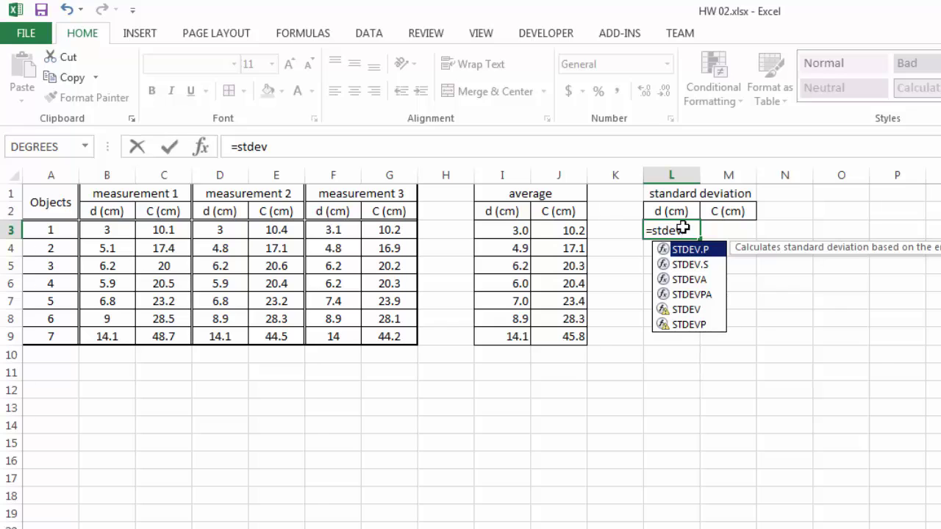
{"action": "type", "text": ".p("}
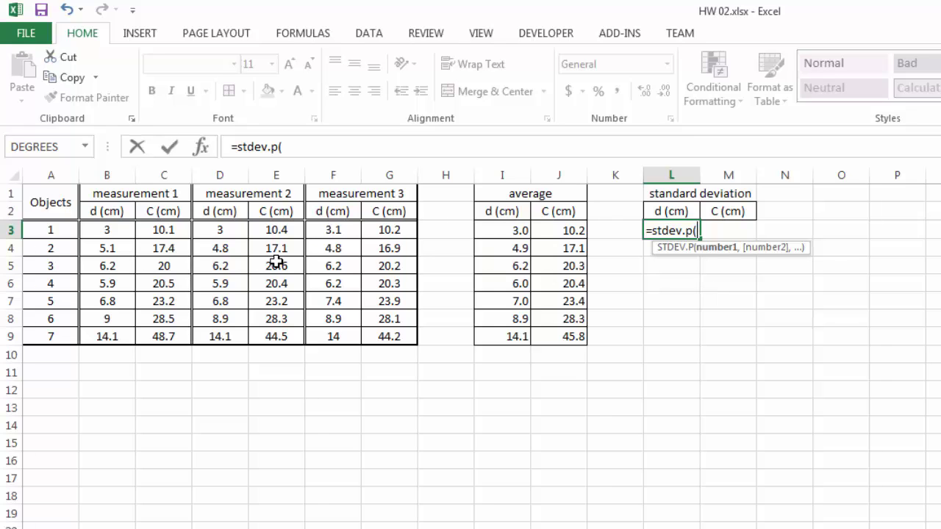
{"action": "left_click", "coordinate": [101, 233]}
{"action": "type", "text": ","}
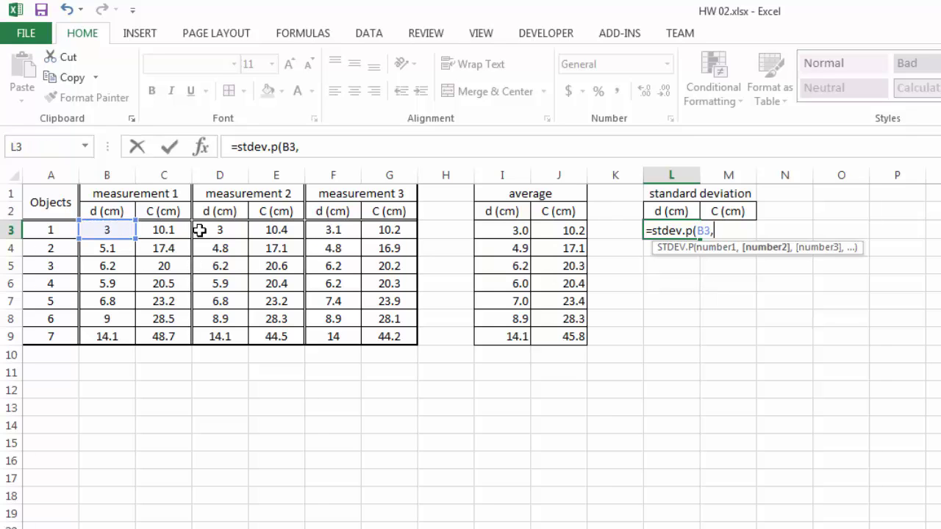
{"action": "left_click", "coordinate": [214, 230]}
{"action": "type", "text": ","}
{"action": "left_click", "coordinate": [334, 233]}
{"action": "type", "text": ")"}
{"action": "key", "text": "Return"}
{"action": "left_click", "coordinate": [677, 230]}
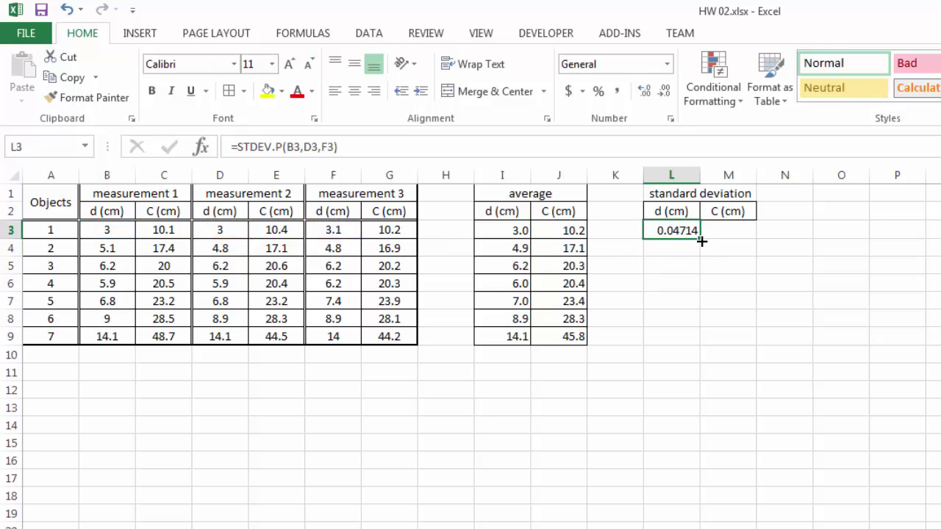
{"action": "left_click_drag", "start_coordinate": [700, 238], "coordinate": [756, 340]}
Step: Round the standard deviations to two decimals and give L1:M9 all borders
{"action": "left_click", "coordinate": [661, 94]}
{"action": "left_click", "coordinate": [662, 94]}
{"action": "left_click", "coordinate": [662, 94]}
{"action": "left_click", "coordinate": [796, 251]}
{"action": "left_click", "coordinate": [668, 224]}
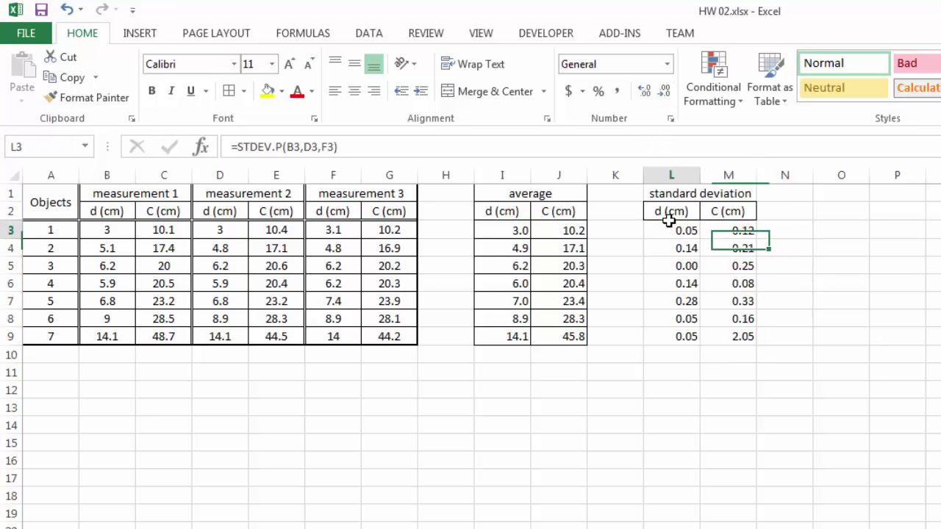
{"action": "left_click_drag", "start_coordinate": [671, 195], "coordinate": [734, 337]}
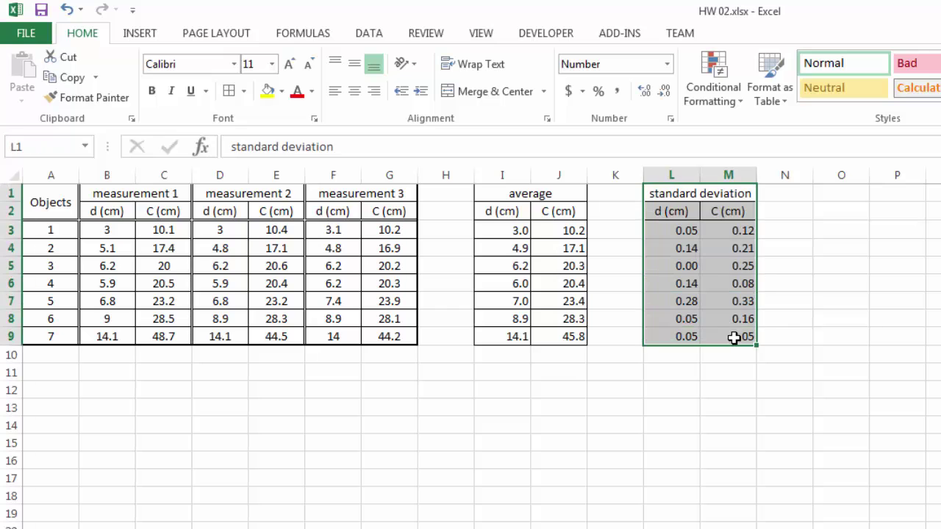
{"action": "left_click", "coordinate": [225, 91]}
{"action": "left_click", "coordinate": [842, 297]}
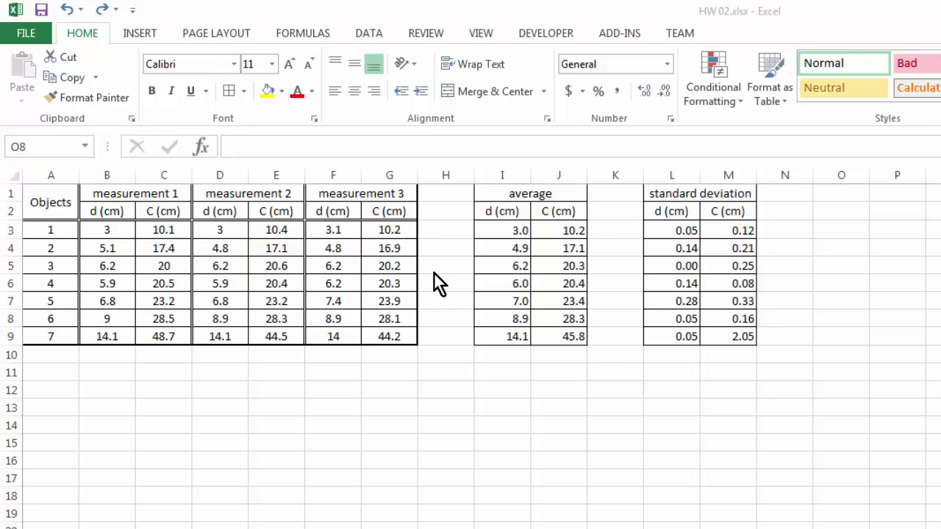
Step: Select the averages I3:J9 and insert a scatter chart with smooth lines and markers
{"action": "left_click_drag", "start_coordinate": [497, 230], "coordinate": [552, 338]}
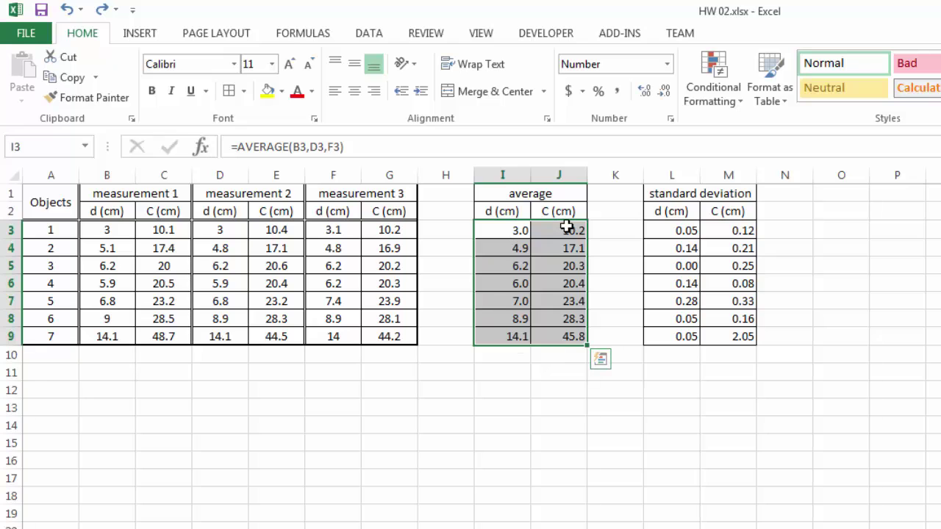
{"action": "left_click_drag", "start_coordinate": [566, 228], "coordinate": [567, 336]}
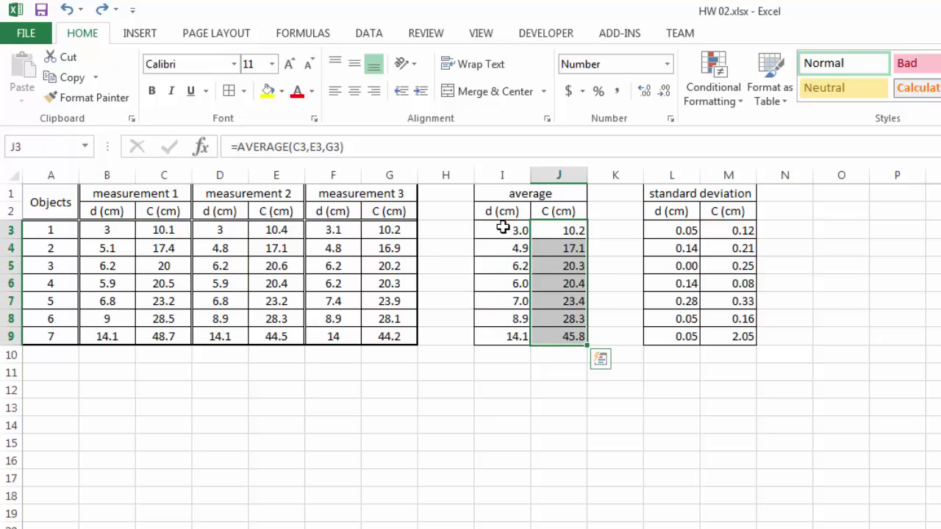
{"action": "left_click_drag", "start_coordinate": [503, 228], "coordinate": [498, 344]}
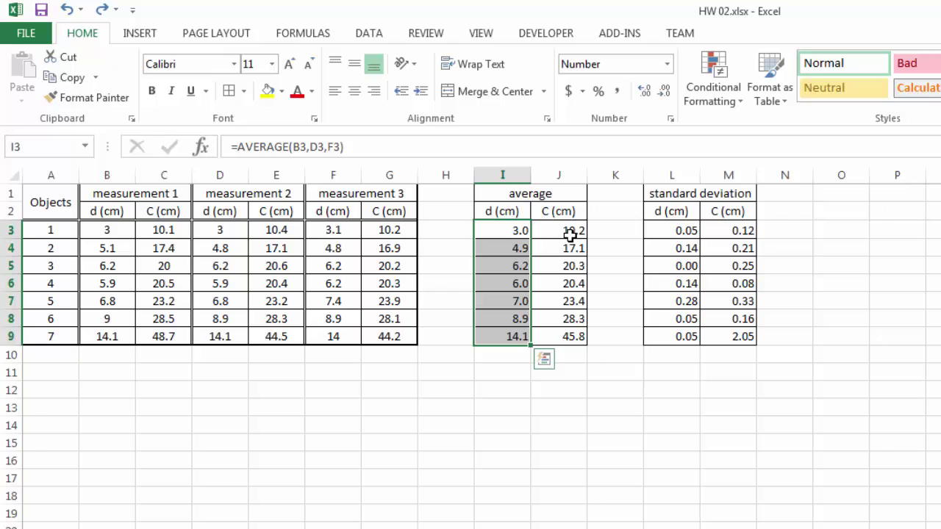
{"action": "left_click_drag", "start_coordinate": [518, 231], "coordinate": [561, 338]}
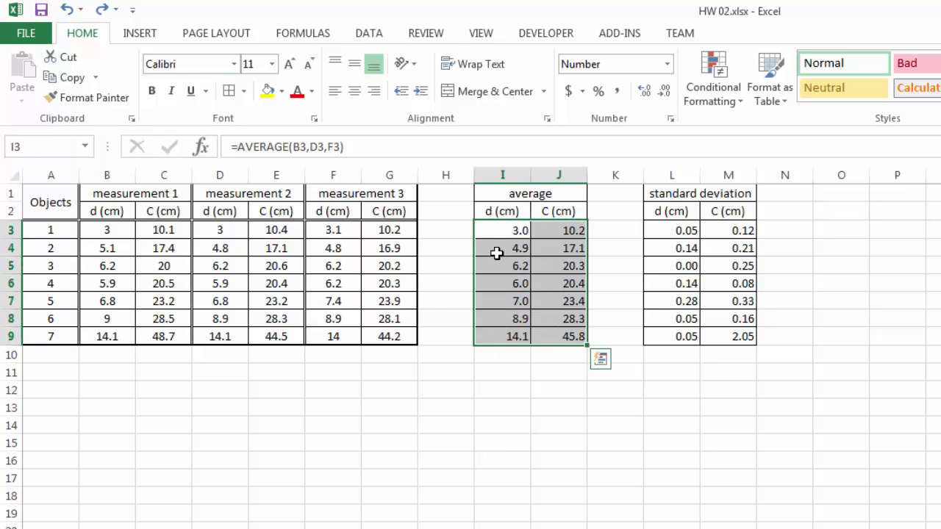
{"action": "left_click", "coordinate": [144, 32]}
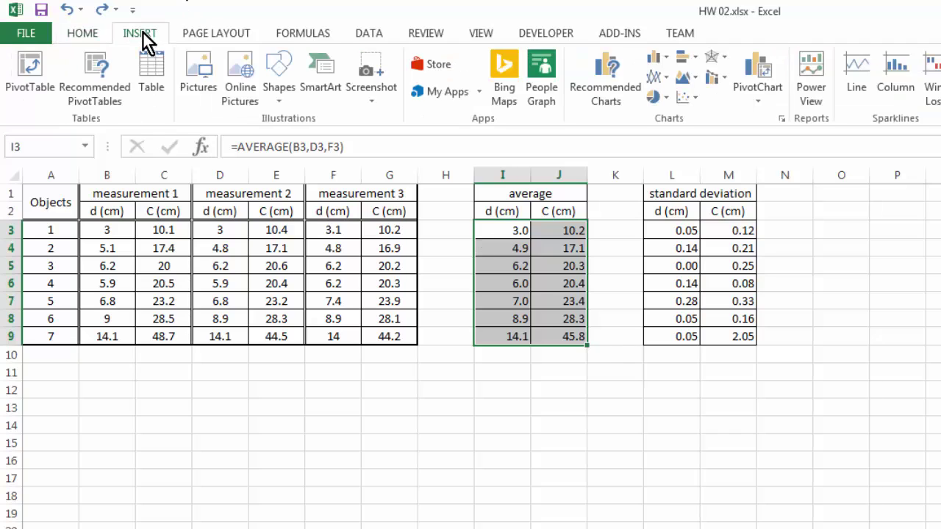
{"action": "left_click", "coordinate": [696, 101]}
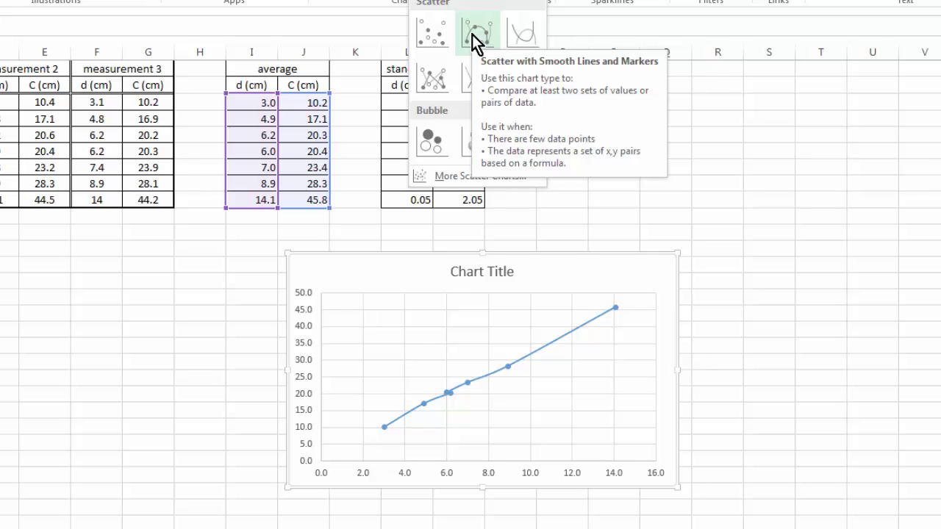
{"action": "left_click", "coordinate": [472, 34]}
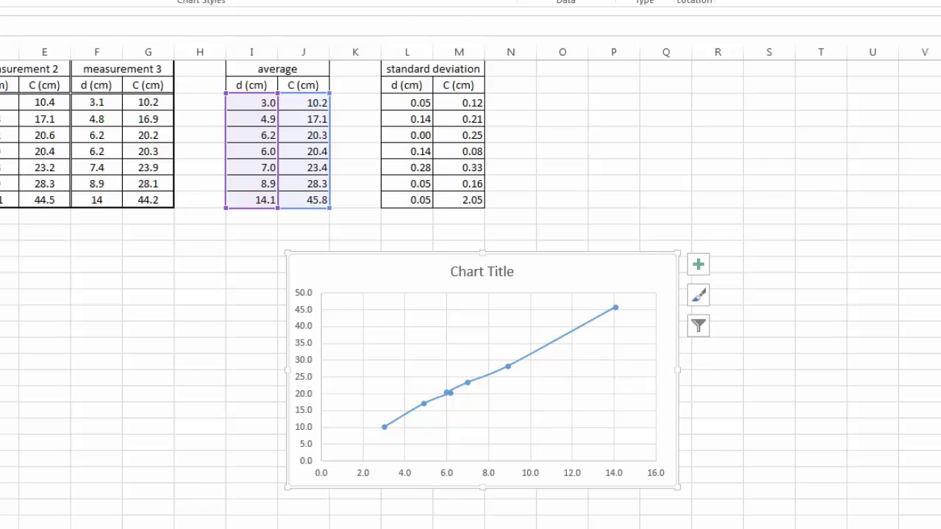
Step: Replace that chart with a markers-only scatter chart of the averages
{"action": "key", "text": "Delete"}
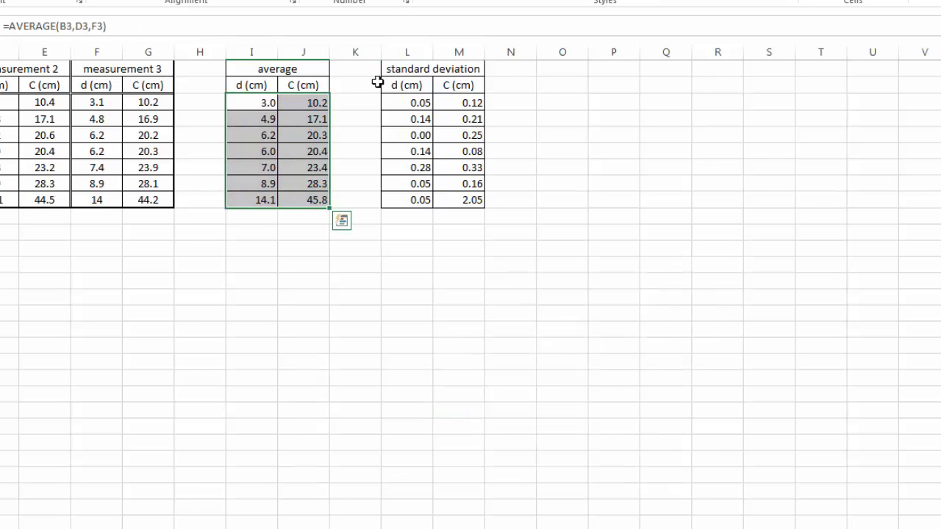
{"action": "key", "text": "alt+n"}
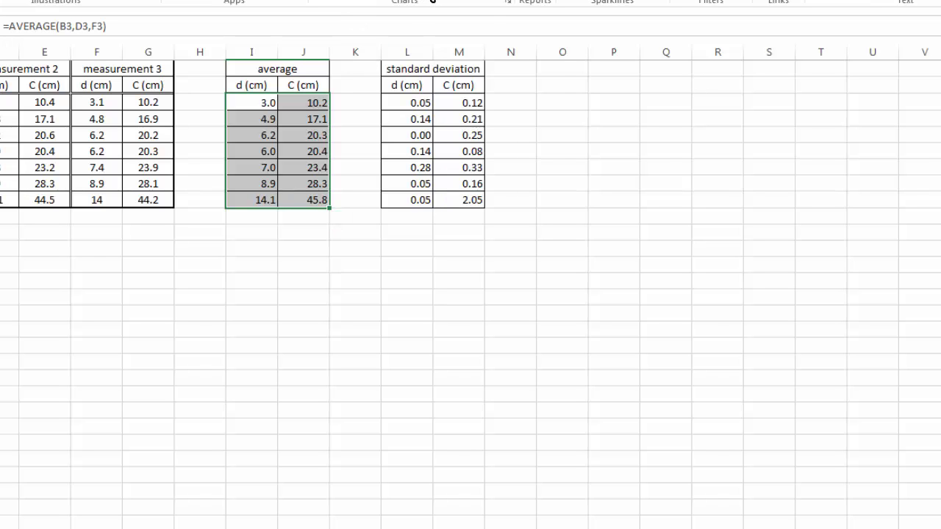
{"action": "left_click", "coordinate": [433, 2]}
{"action": "left_click", "coordinate": [432, 41]}
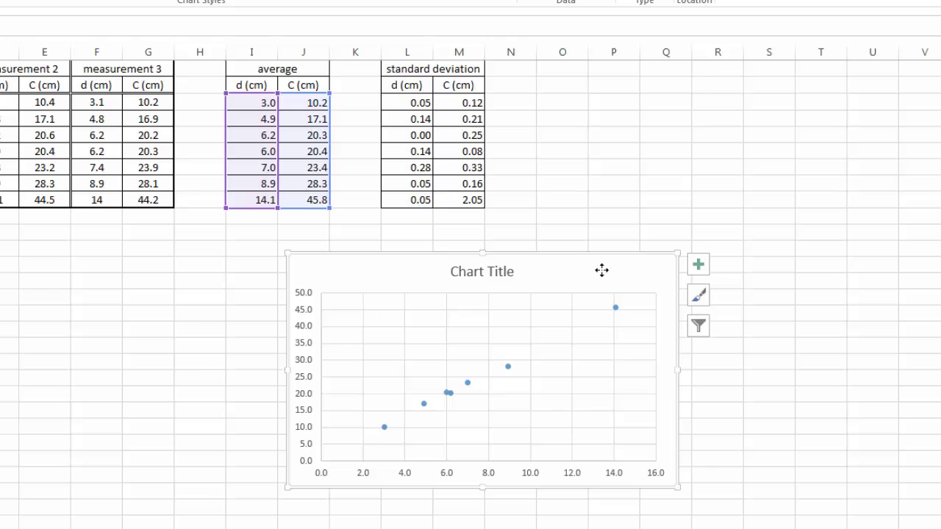
Step: Add axis titles and label the horizontal axis 'diameter, d [cm]'
{"action": "left_click", "coordinate": [695, 266]}
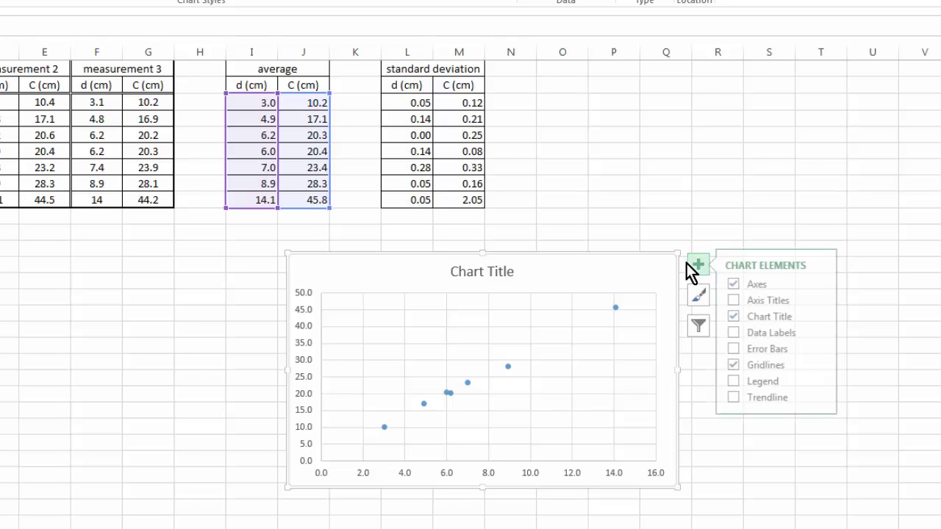
{"action": "left_click", "coordinate": [737, 301]}
{"action": "left_click", "coordinate": [508, 467]}
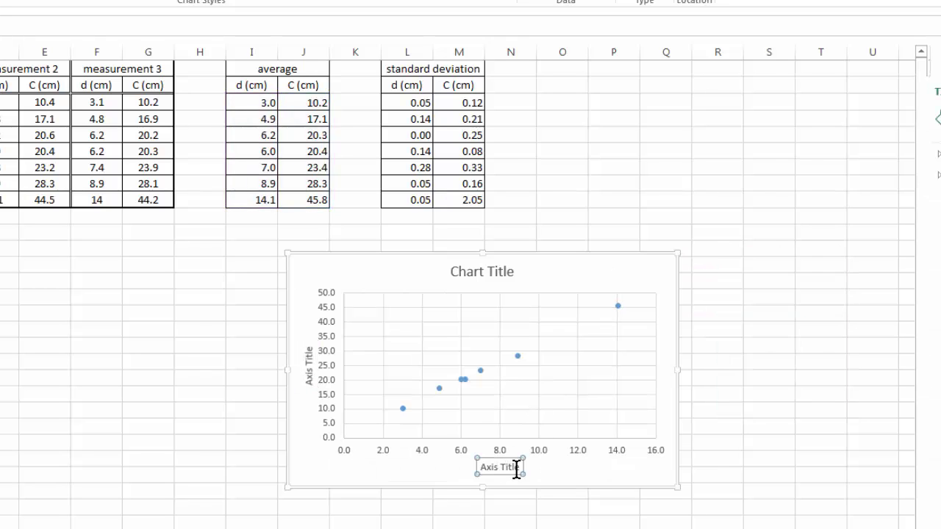
{"action": "left_click_drag", "start_coordinate": [443, 466], "coordinate": [901, 483]}
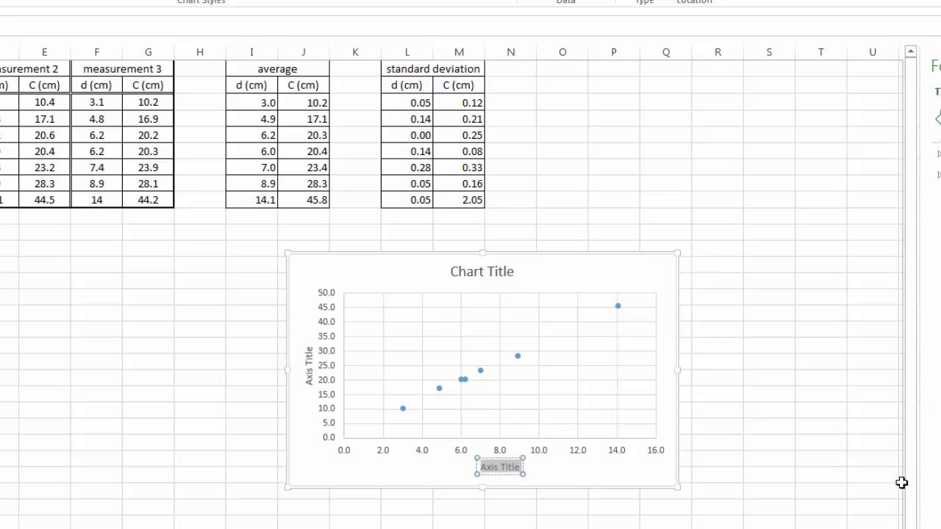
{"action": "type", "text": "diamter"}
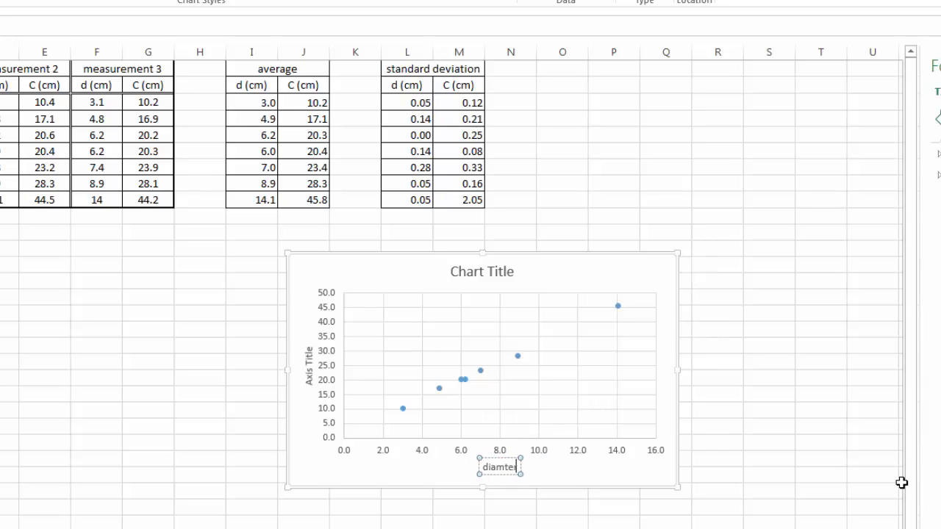
{"action": "key", "text": "BackSpace"}
{"action": "key", "text": "BackSpace"}
{"action": "key", "text": "BackSpace"}
{"action": "type", "text": "eter"}
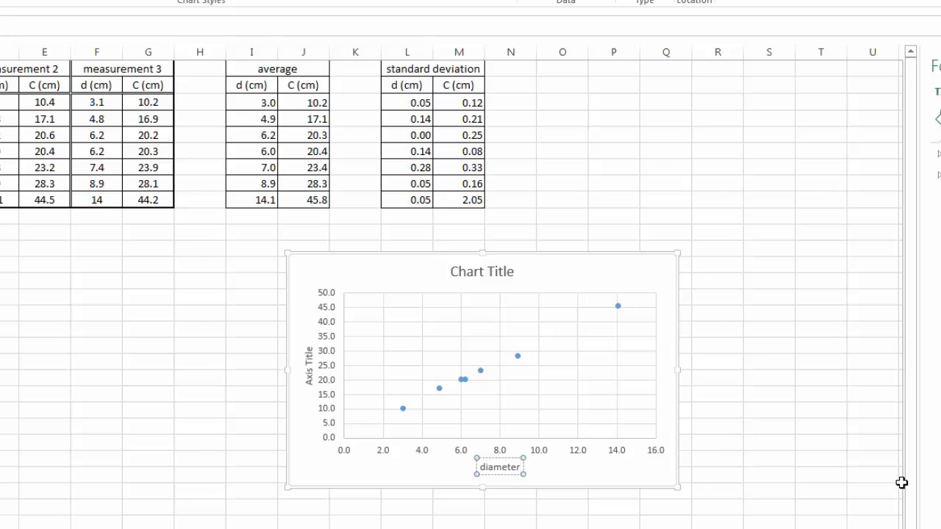
{"action": "type", "text": ", d [cm]"}
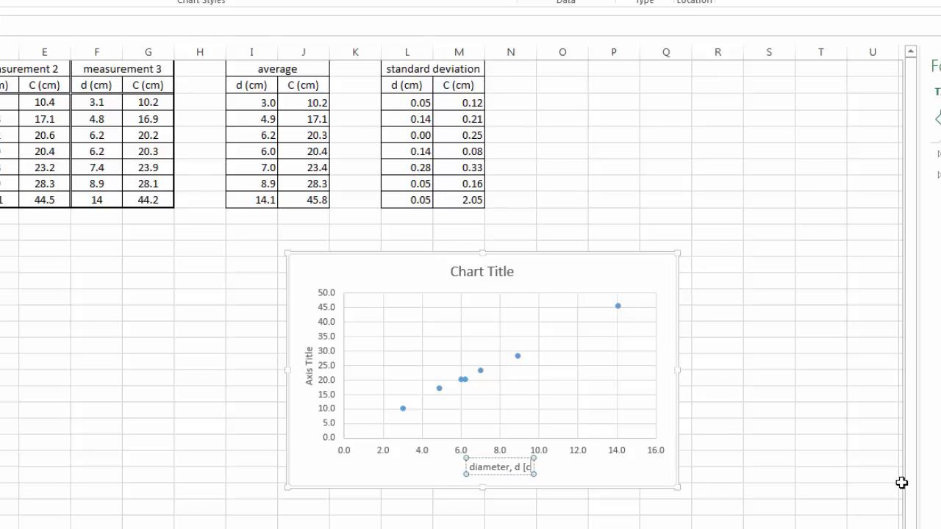
Step: Label the vertical axis 'Circumference, C [cm]'
{"action": "left_click", "coordinate": [310, 367]}
{"action": "left_click_drag", "start_coordinate": [312, 356], "coordinate": [311, 391]}
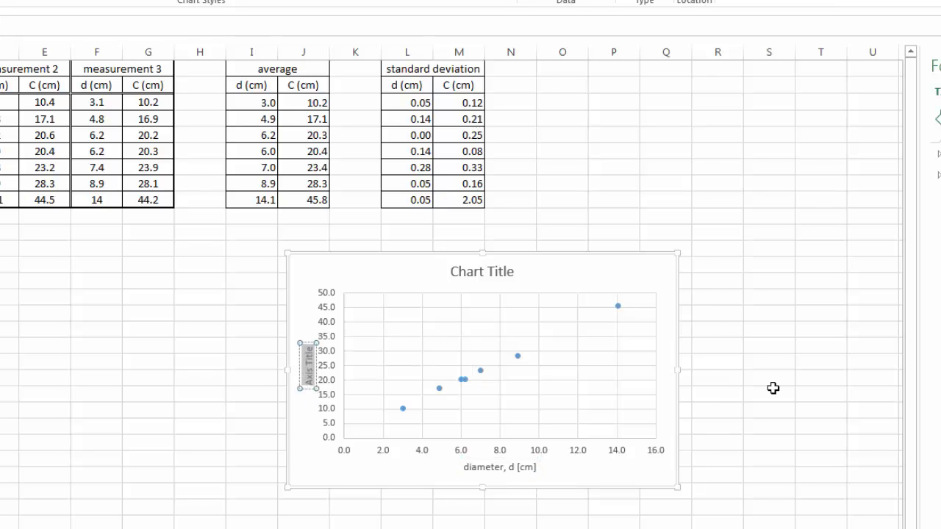
{"action": "key", "text": "BackSpace"}
{"action": "type", "text": "Circumferenc"}
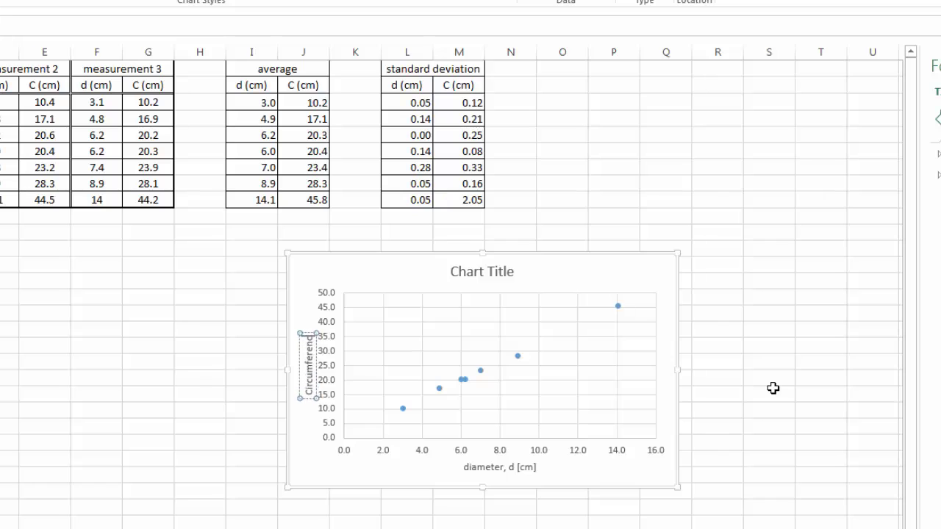
{"action": "type", "text": "e, C"}
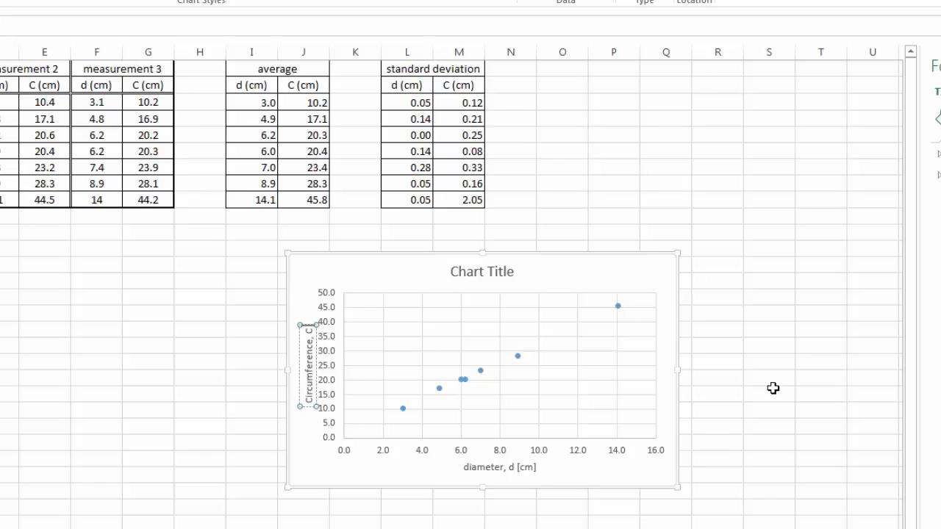
{"action": "type", "text": " [cm]"}
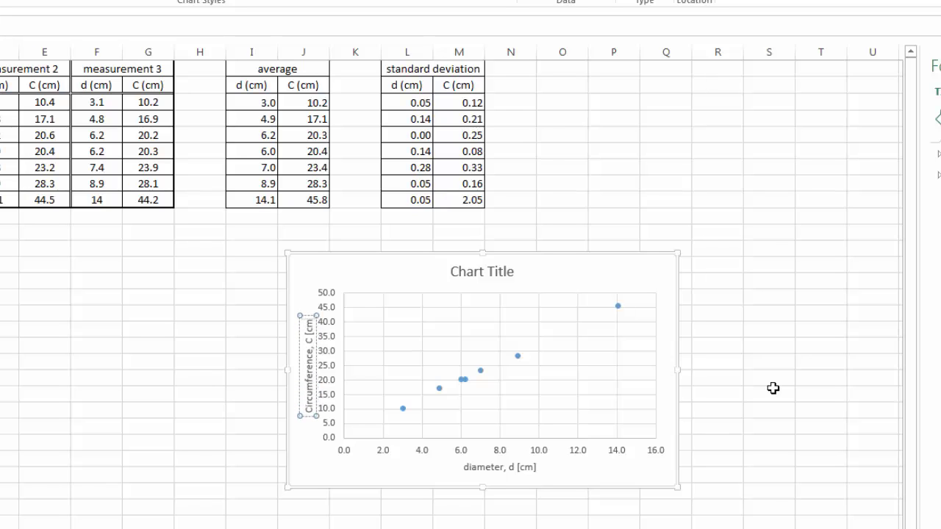
Step: Replace the placeholder chart title with 'C vs d plot'
{"action": "left_click", "coordinate": [774, 388]}
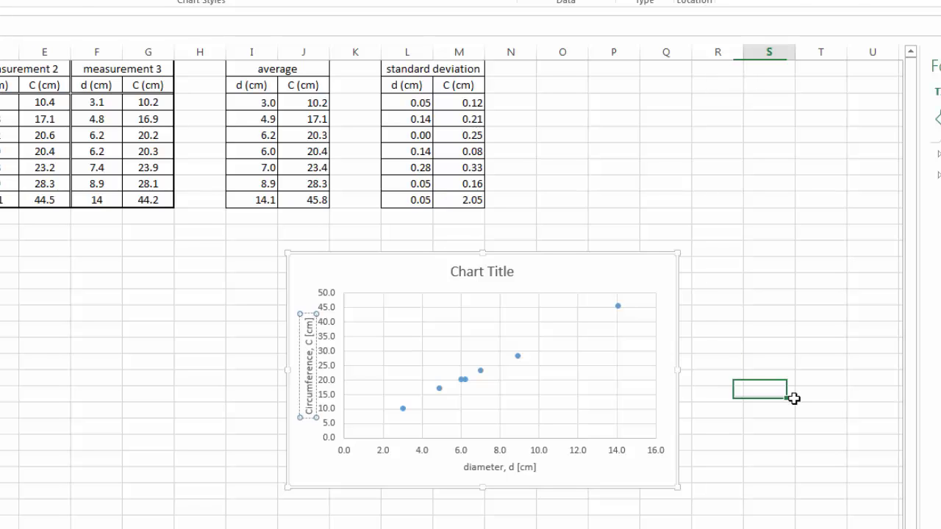
{"action": "left_click", "coordinate": [511, 271]}
{"action": "left_click_drag", "start_coordinate": [512, 266], "coordinate": [461, 279]}
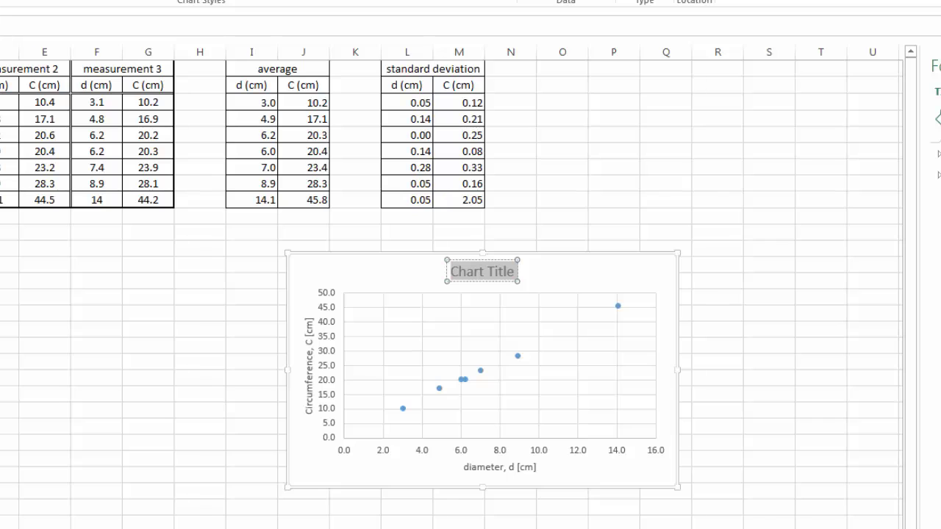
{"action": "type", "text": "C"}
{"action": "type", "text": "ircu"}
{"action": "key", "text": "BackSpace"}
{"action": "key", "text": "BackSpace"}
{"action": "key", "text": "BackSpace"}
{"action": "key", "text": "BackSpace"}
{"action": "type", "text": "vs"}
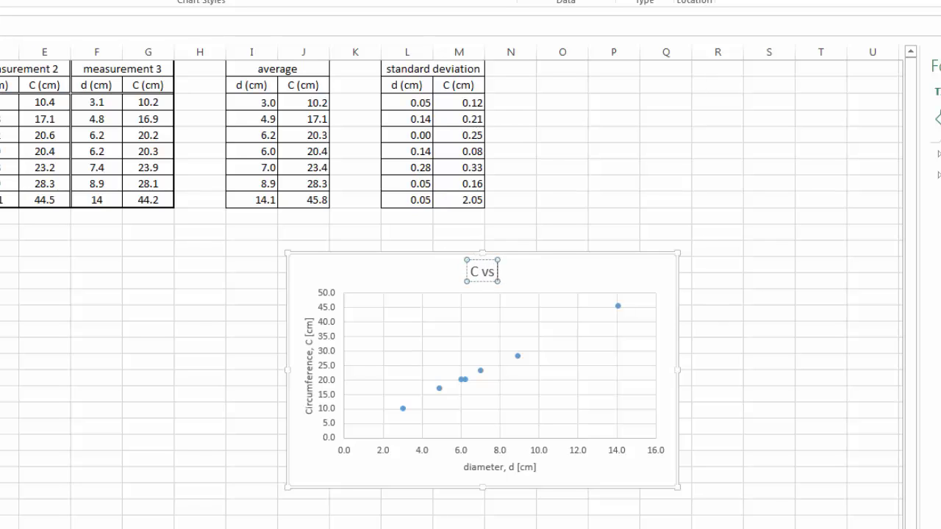
{"action": "type", "text": " d plot"}
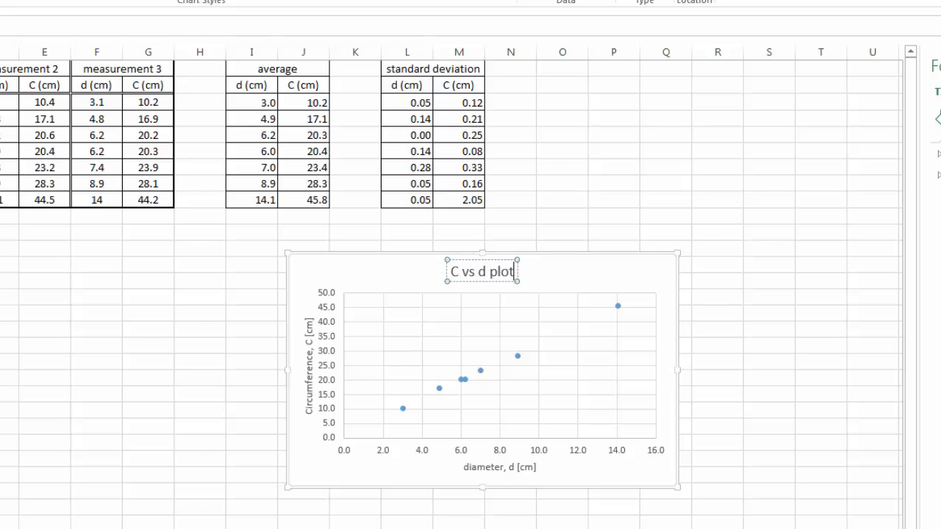
{"action": "left_click", "coordinate": [815, 375]}
{"action": "left_click", "coordinate": [651, 269]}
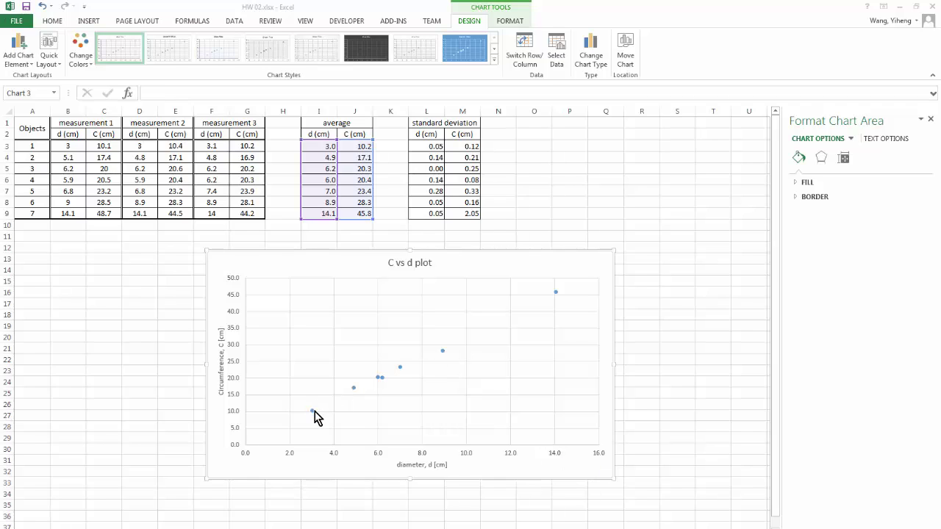
{"action": "mouse_move", "coordinate": [315, 417]}
Step: Turn on Error Bars for all points and select the horizontal error bars
{"action": "mouse_move", "coordinate": [602, 267]}
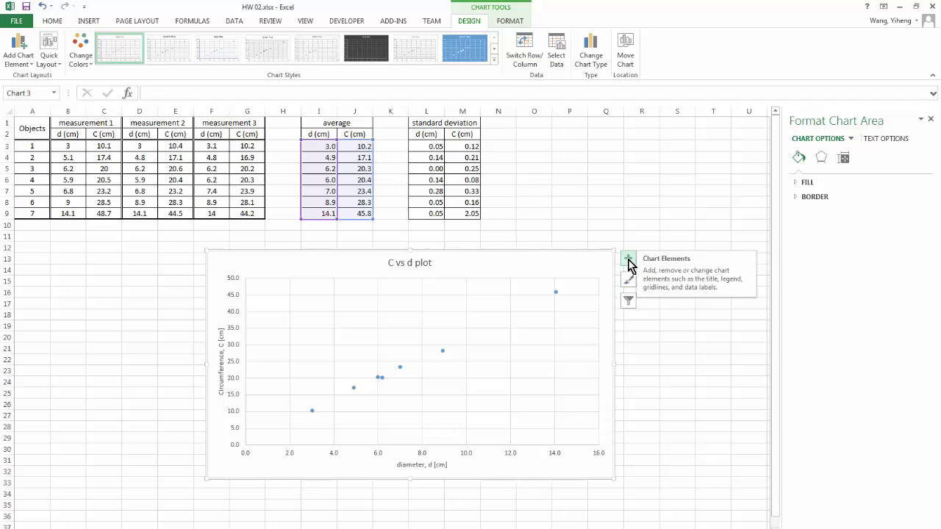
{"action": "left_click", "coordinate": [628, 262]}
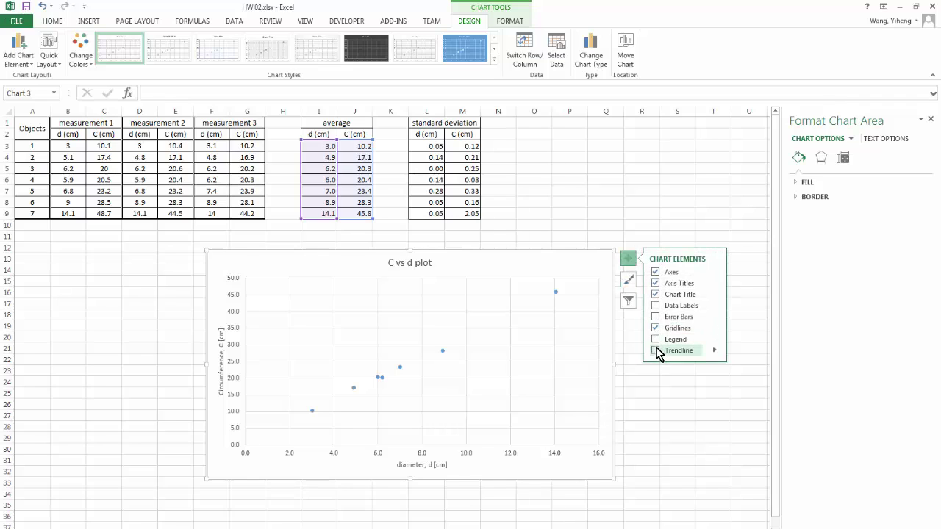
{"action": "left_click", "coordinate": [656, 317]}
{"action": "left_click", "coordinate": [656, 328]}
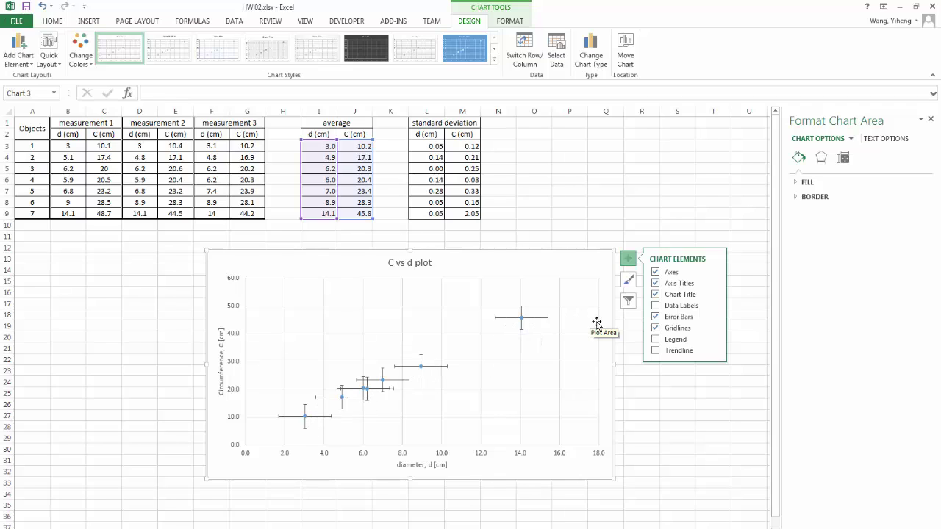
{"action": "left_click", "coordinate": [540, 319]}
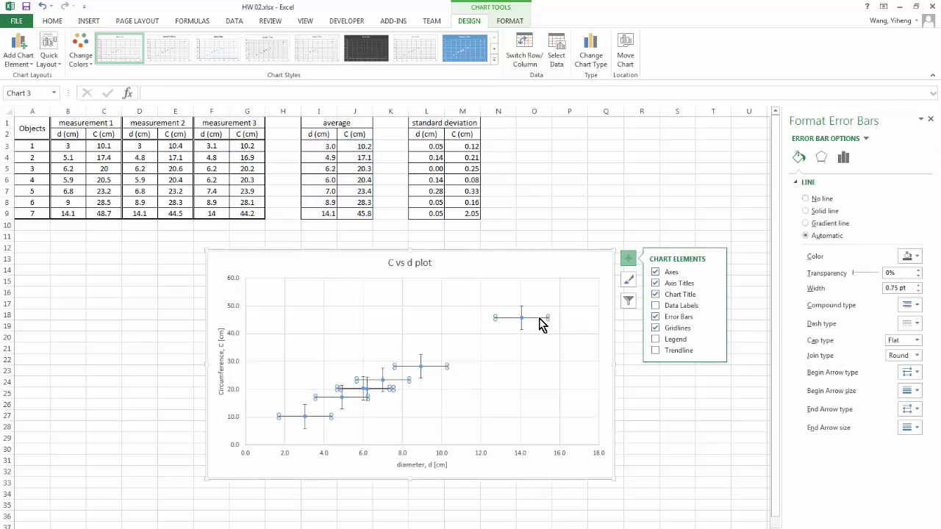
Step: Try different directions and amounts for the horizontal error bars, settling on Both and Custom
{"action": "right_click", "coordinate": [539, 319]}
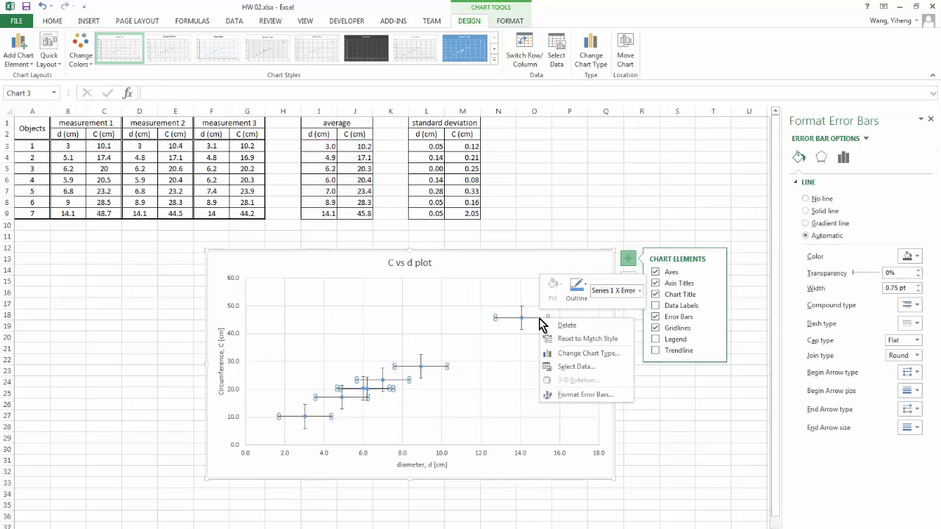
{"action": "left_click", "coordinate": [585, 395]}
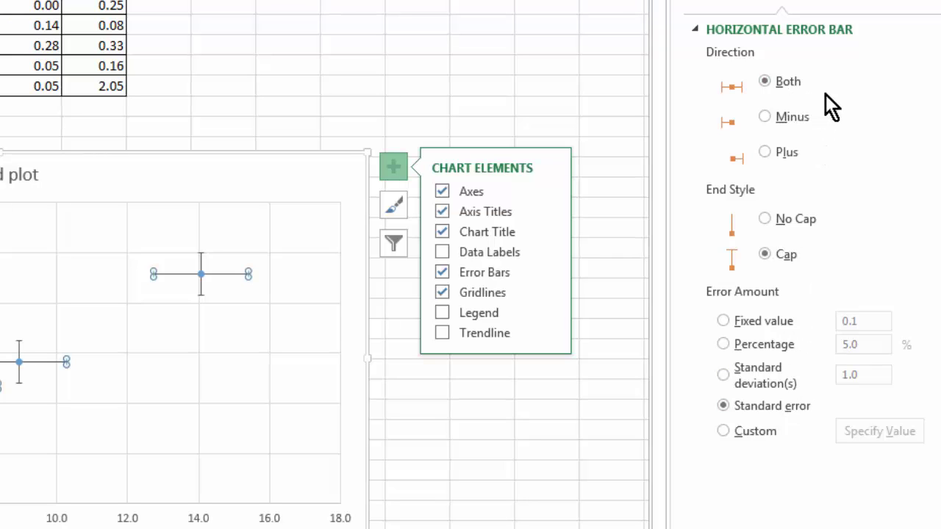
{"action": "left_click", "coordinate": [765, 118]}
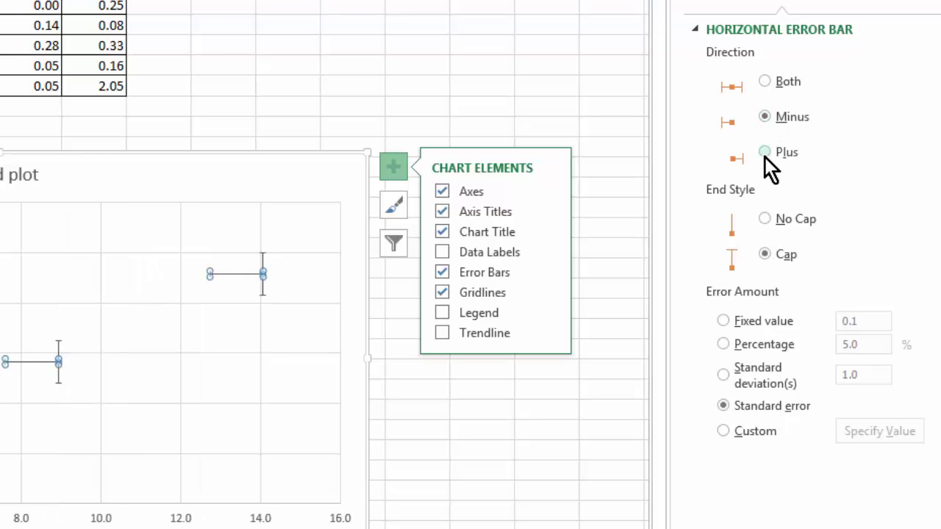
{"action": "left_click", "coordinate": [764, 154]}
{"action": "left_click", "coordinate": [765, 83]}
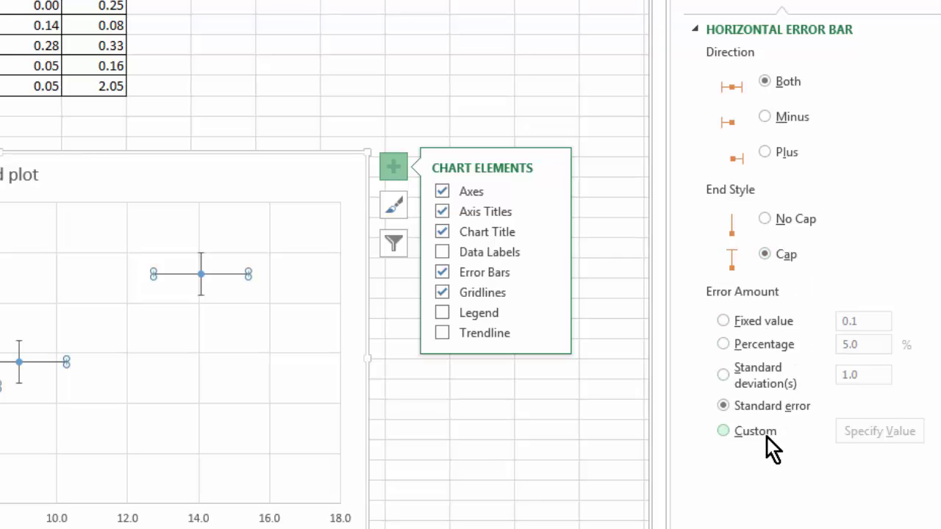
{"action": "left_click", "coordinate": [724, 322]}
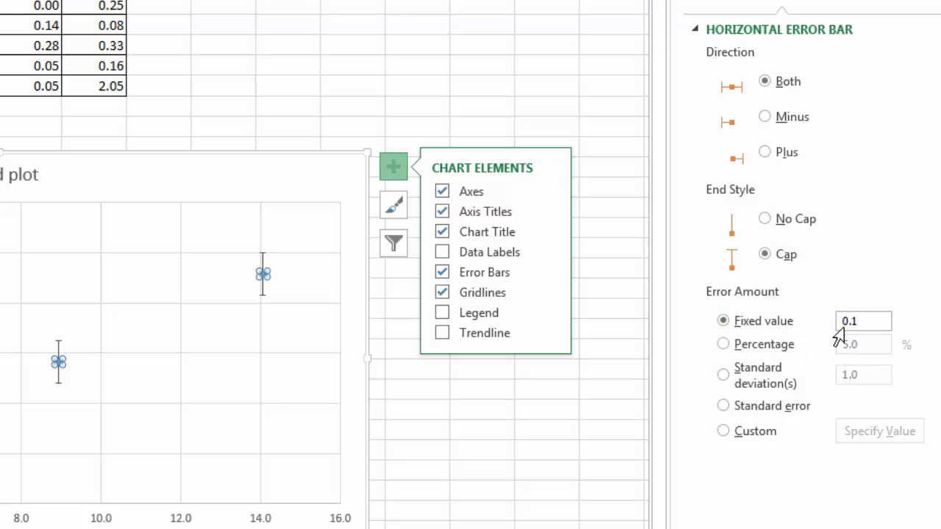
{"action": "left_click", "coordinate": [861, 321]}
{"action": "left_click", "coordinate": [724, 345]}
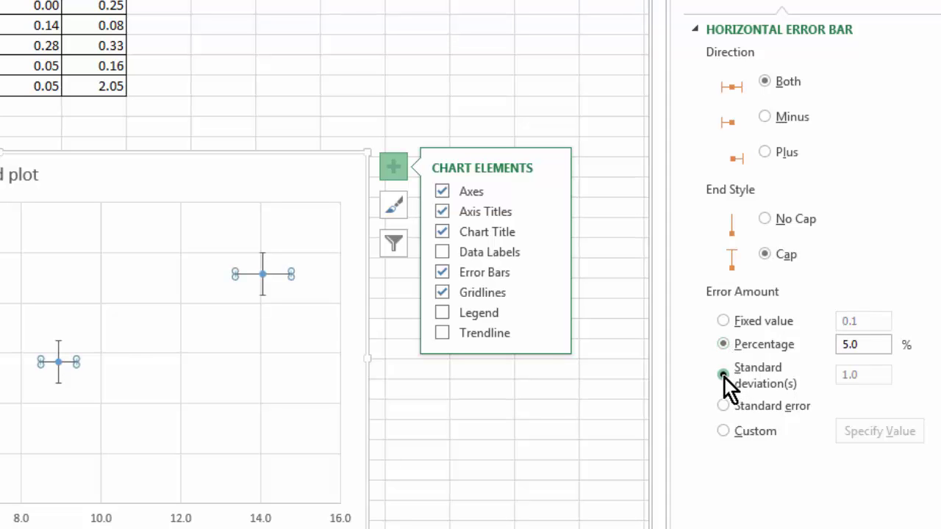
{"action": "left_click", "coordinate": [724, 375]}
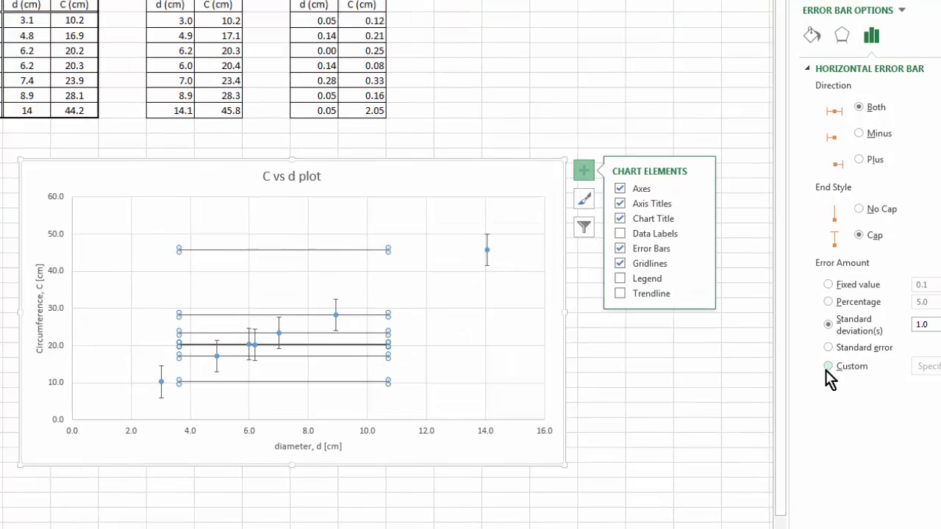
{"action": "left_click", "coordinate": [841, 350]}
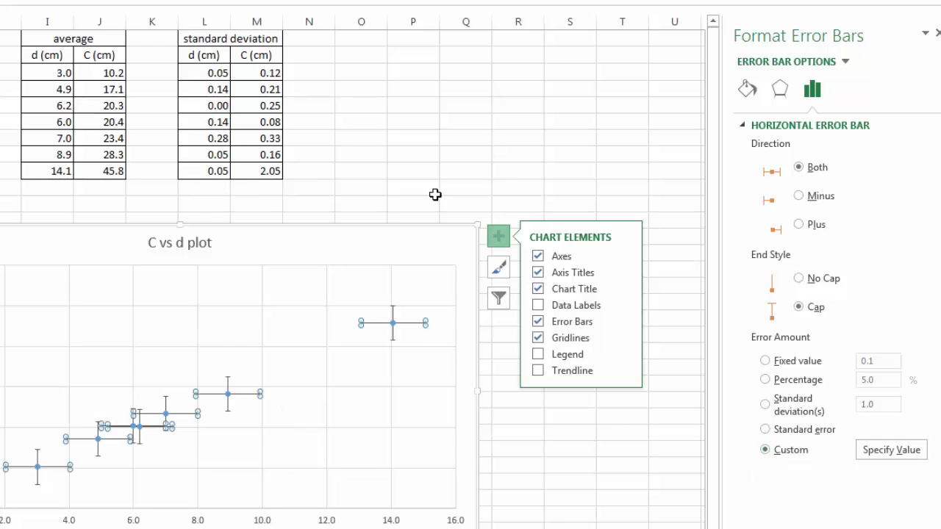
Step: Set the horizontal error bars' positive and negative values to L3:L9
{"action": "left_click", "coordinate": [889, 452]}
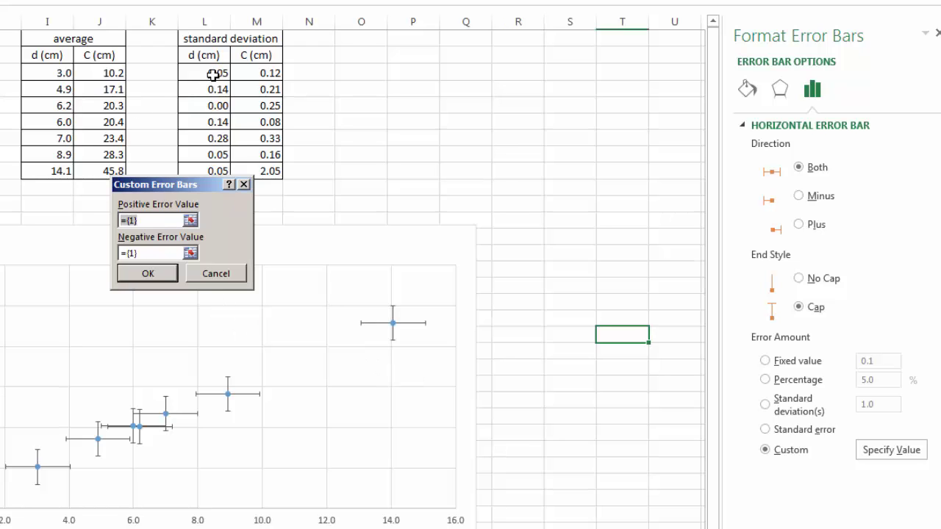
{"action": "left_click_drag", "start_coordinate": [213, 73], "coordinate": [213, 174]}
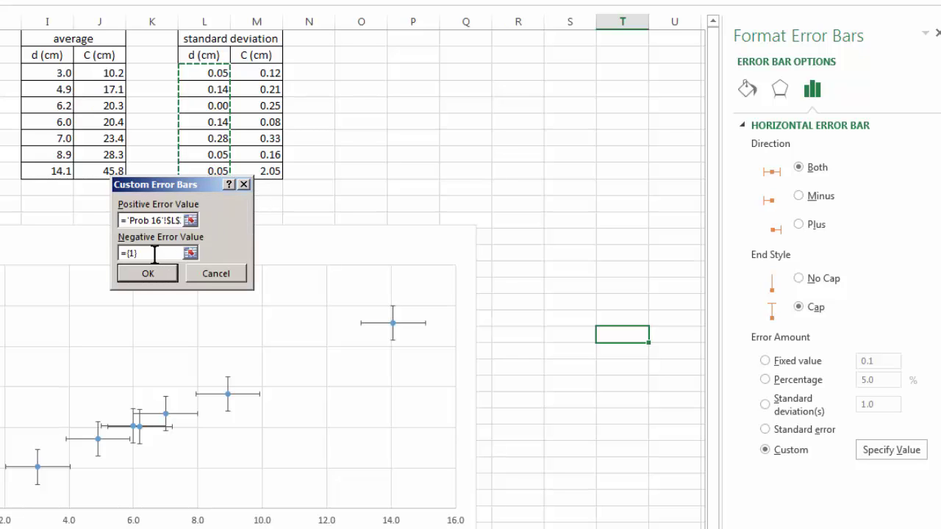
{"action": "key", "text": "Tab"}
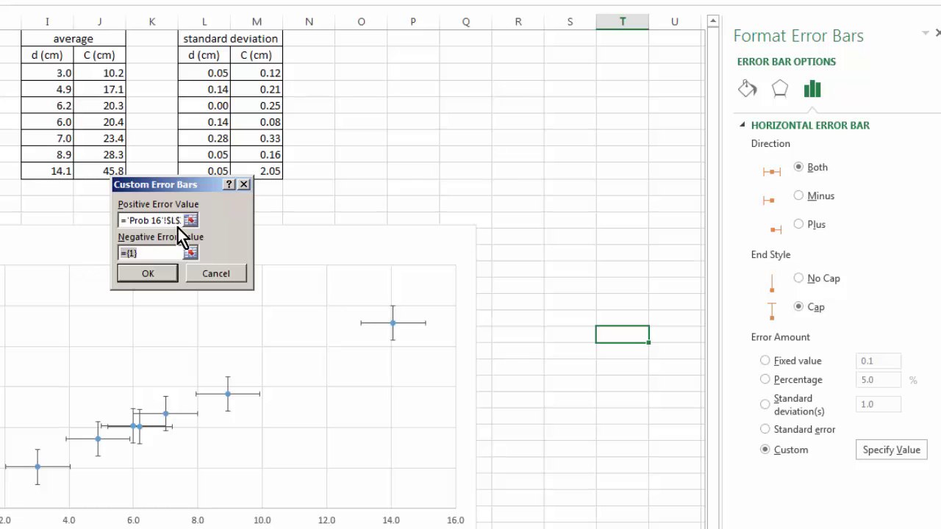
{"action": "key", "text": "BackSpace"}
{"action": "left_click_drag", "start_coordinate": [205, 73], "coordinate": [196, 171]}
{"action": "left_click", "coordinate": [149, 274]}
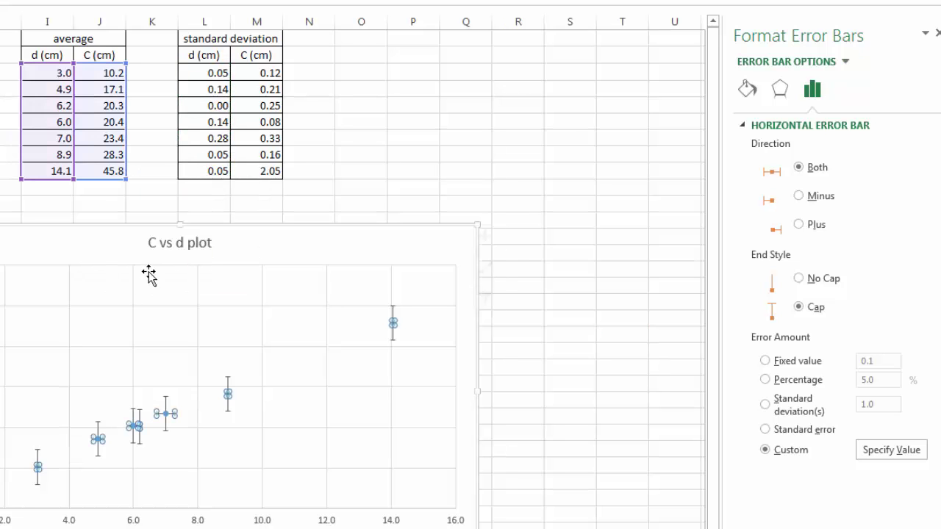
Step: Set the vertical error bars to Custom, using M3:M9 for positive and negative errors
{"action": "left_click", "coordinate": [386, 243]}
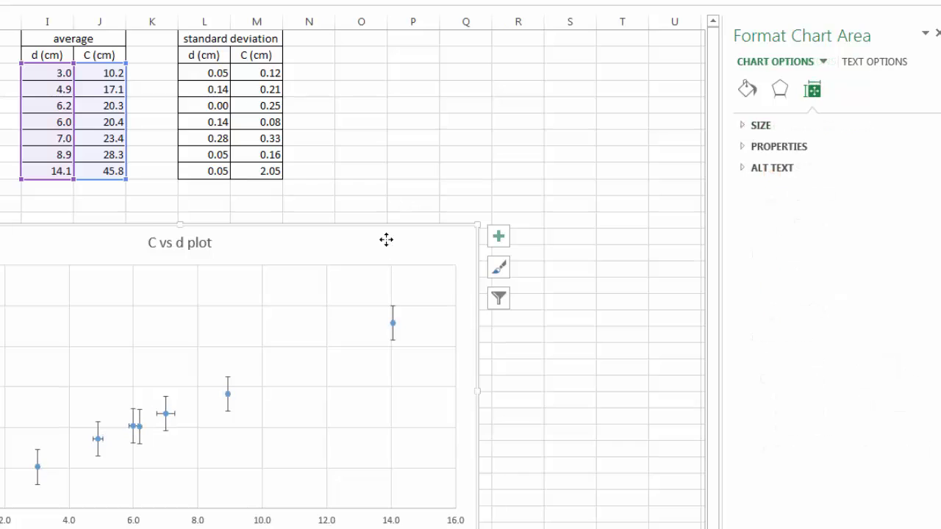
{"action": "left_click", "coordinate": [393, 316]}
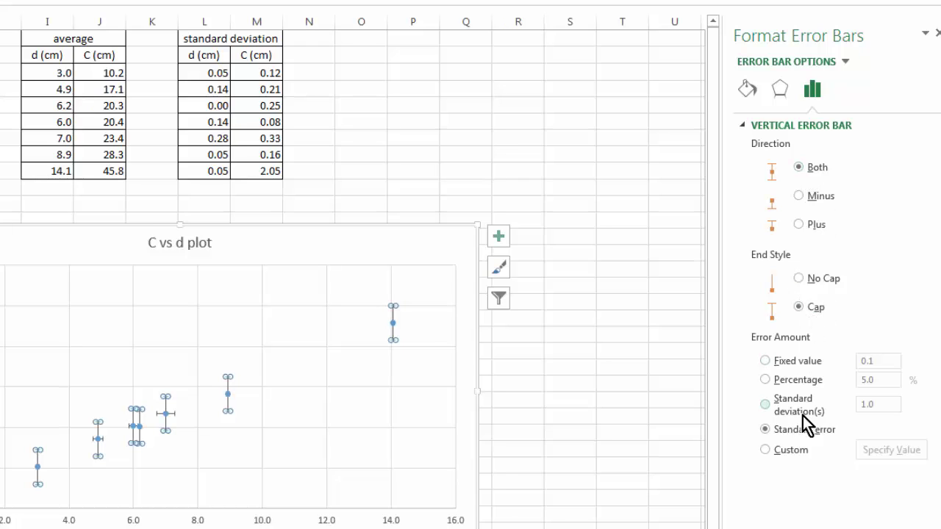
{"action": "left_click", "coordinate": [765, 450]}
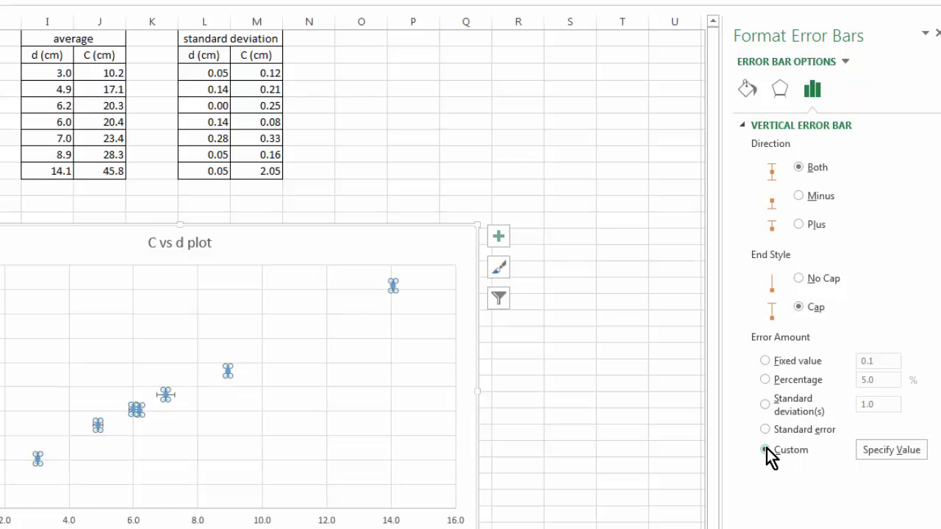
{"action": "left_click", "coordinate": [893, 452]}
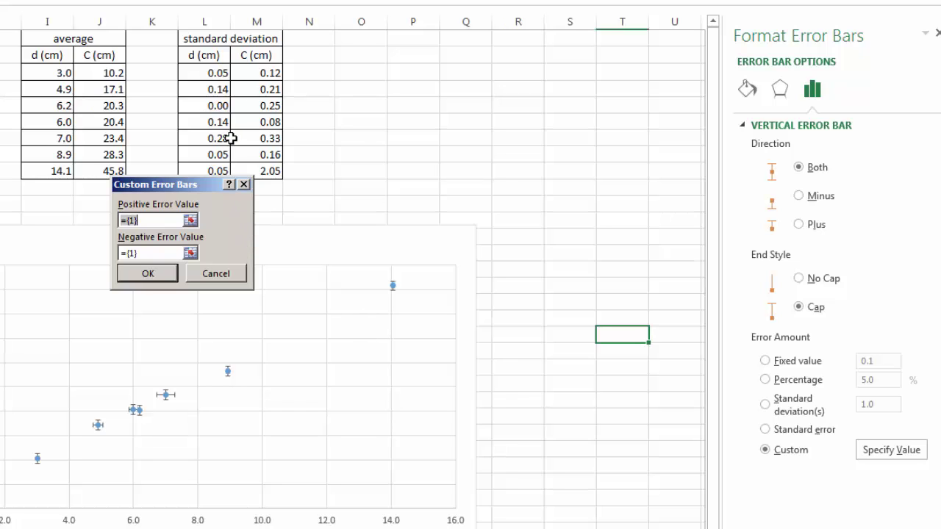
{"action": "left_click_drag", "start_coordinate": [257, 73], "coordinate": [247, 172]}
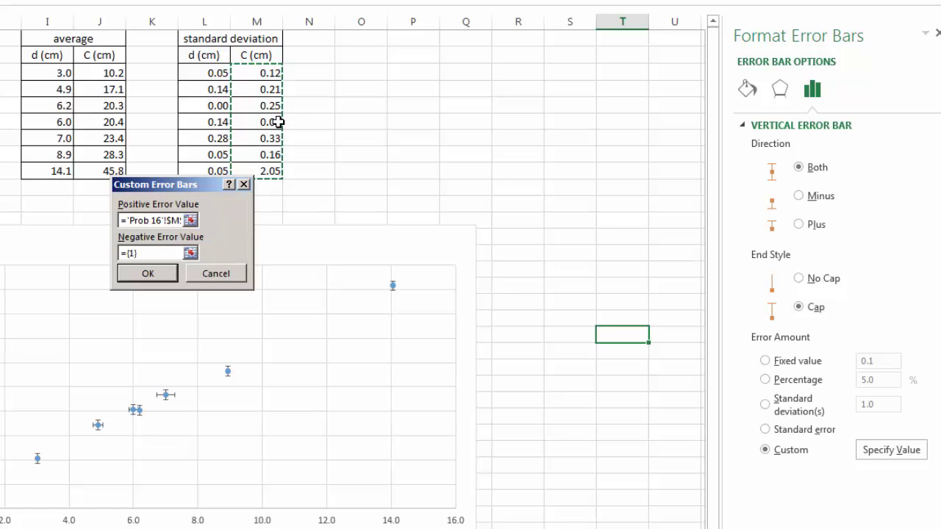
{"action": "left_click_drag", "start_coordinate": [157, 252], "coordinate": [95, 252]}
{"action": "key", "text": "BackSpace"}
{"action": "left_click_drag", "start_coordinate": [254, 71], "coordinate": [255, 170]}
{"action": "left_click", "coordinate": [145, 273]}
{"action": "left_click", "coordinate": [253, 256]}
Step: Use Move Chart to place the C vs d plot on a new chart sheet
{"action": "right_click", "coordinate": [276, 244]}
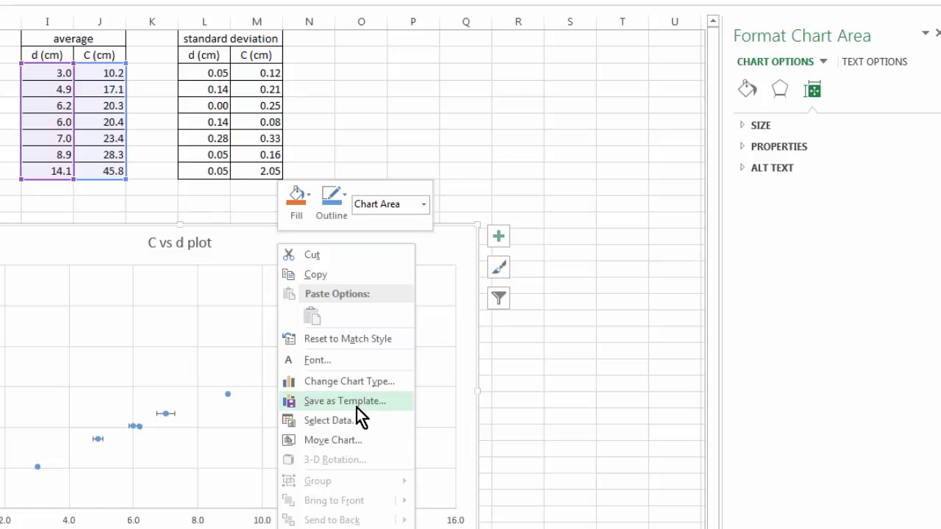
{"action": "left_click", "coordinate": [347, 443]}
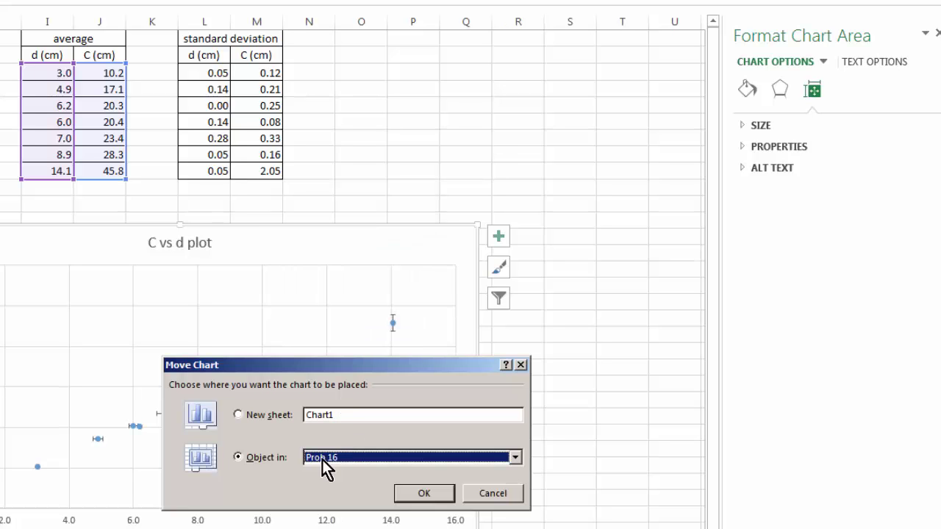
{"action": "left_click", "coordinate": [237, 414]}
{"action": "left_click", "coordinate": [424, 494]}
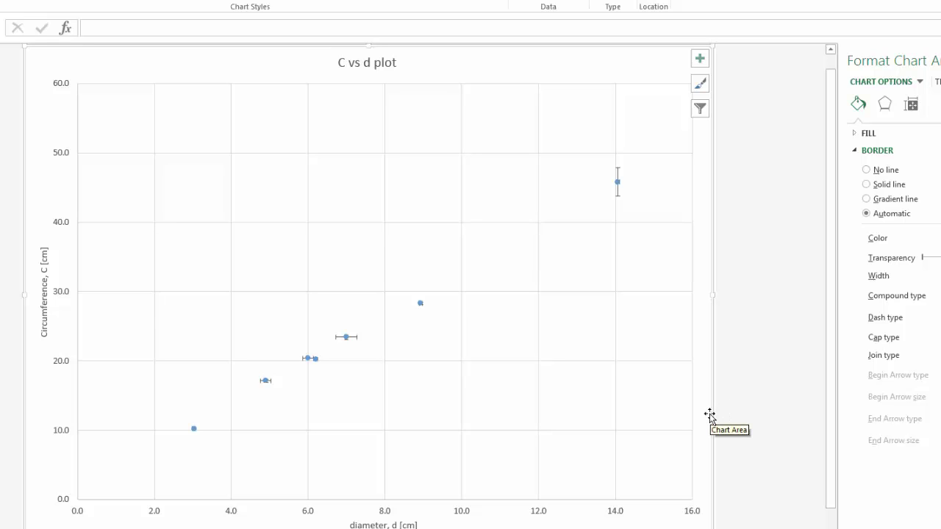
Step: Read the plotted data point values on the chart sheet before returning to the Prob 16 worksheet
{"action": "mouse_move", "coordinate": [422, 312]}
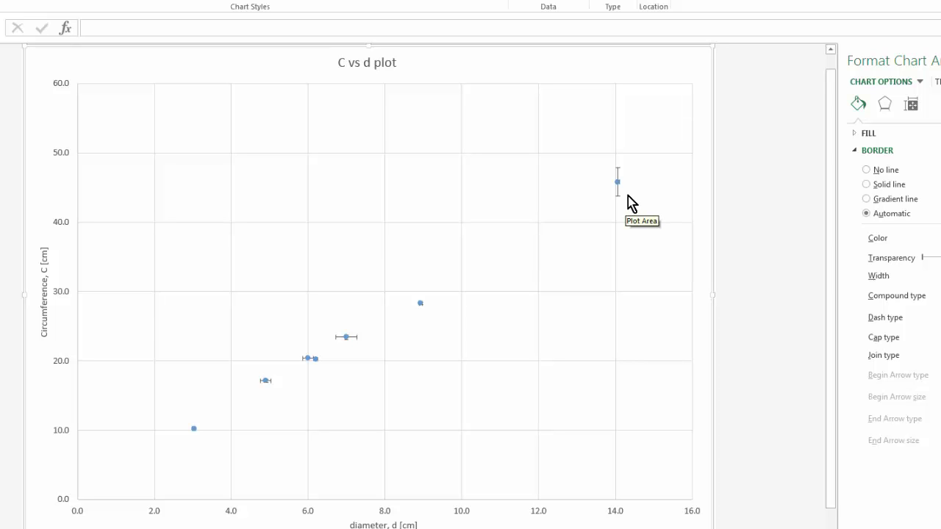
{"action": "mouse_move", "coordinate": [618, 184]}
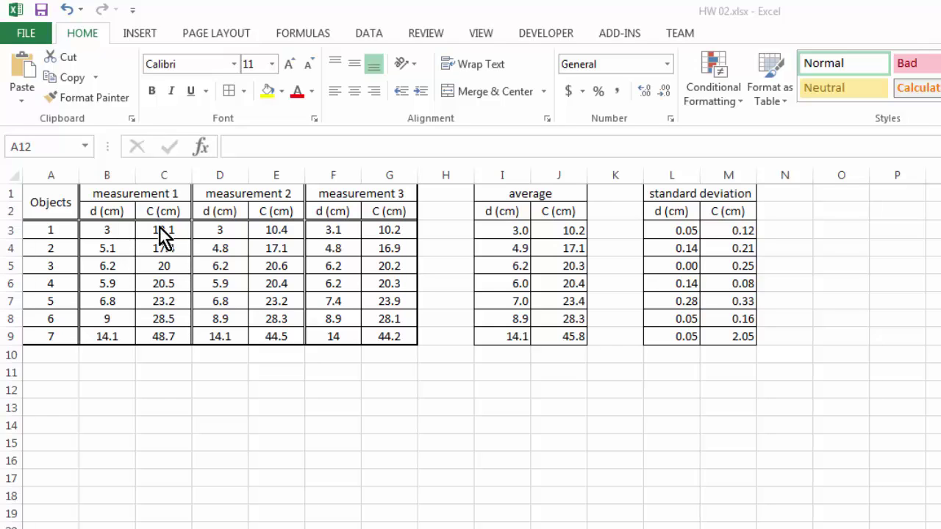
Step: Enter the note 'C=pi*d' in cell A11 below the measurement table
{"action": "left_click", "coordinate": [63, 371]}
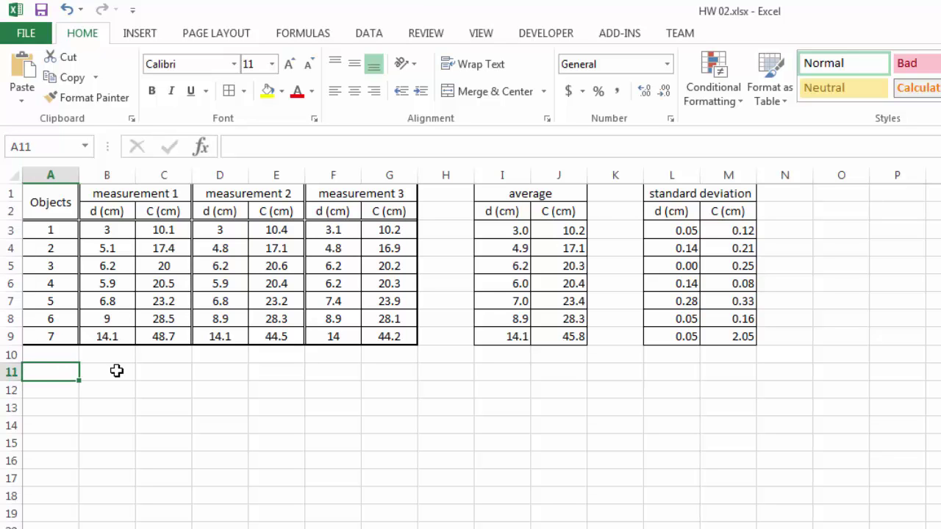
{"action": "type", "text": "C="}
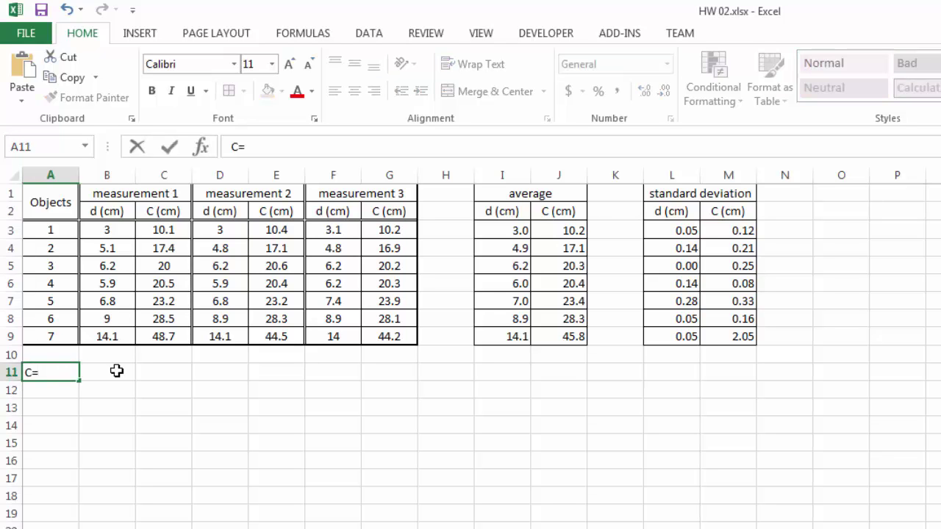
{"action": "type", "text": "pi*d"}
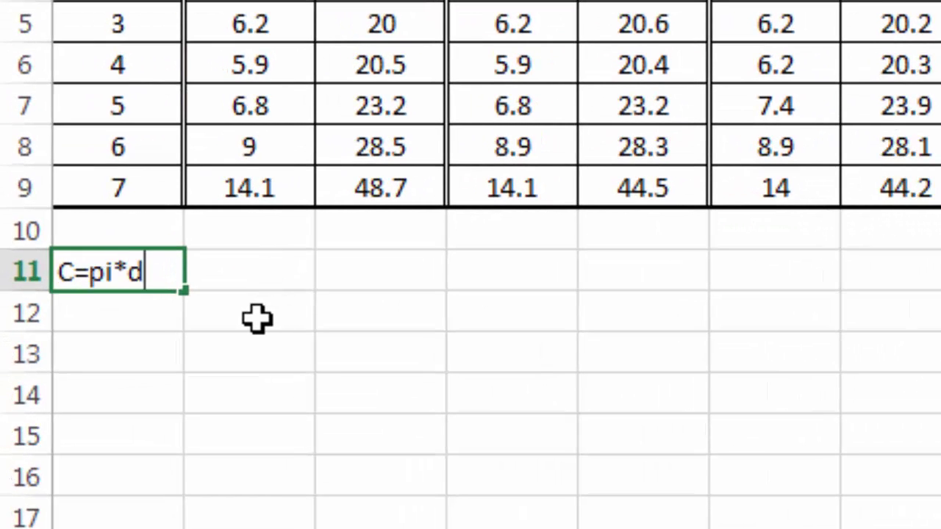
{"action": "left_click", "coordinate": [131, 321]}
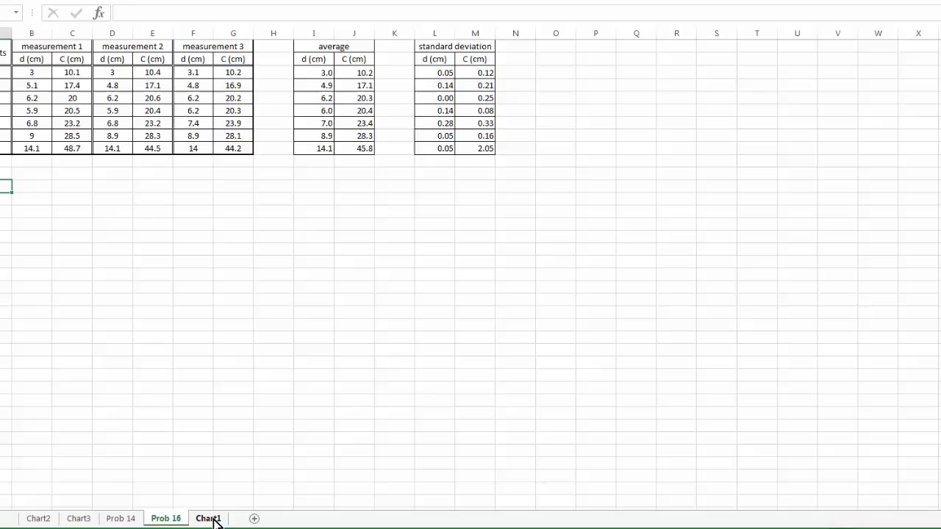
Step: On the Prob 16 sheet, move the 'C=pi*d' note from A11 to cell O1
{"action": "left_click", "coordinate": [209, 519]}
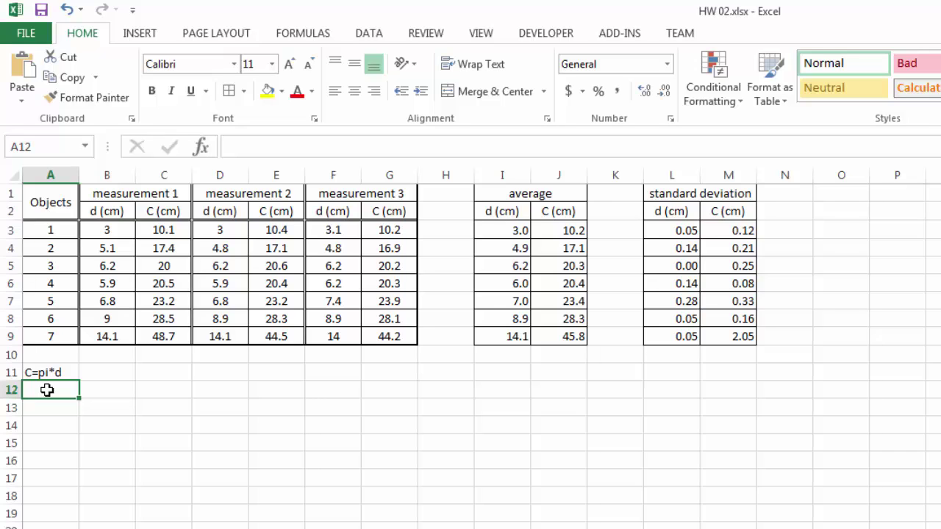
{"action": "left_click", "coordinate": [55, 374]}
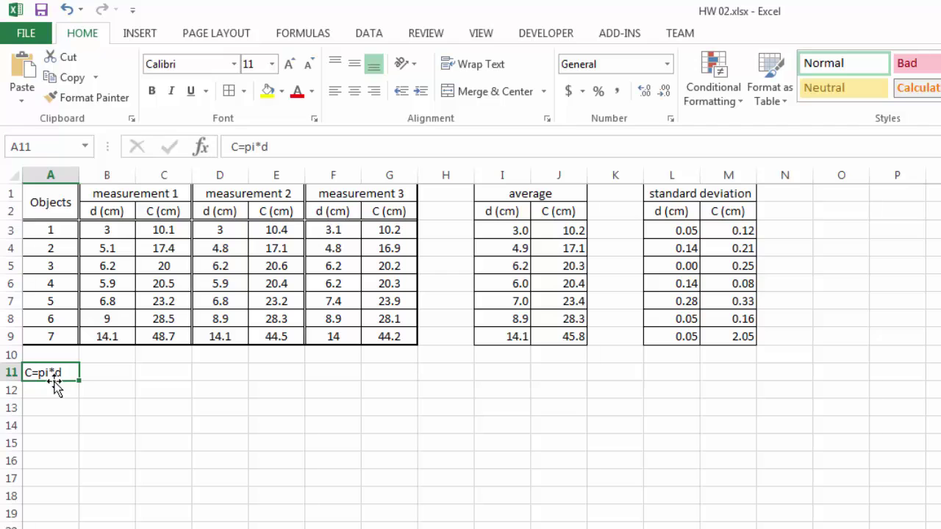
{"action": "left_click_drag", "start_coordinate": [54, 380], "coordinate": [831, 203]}
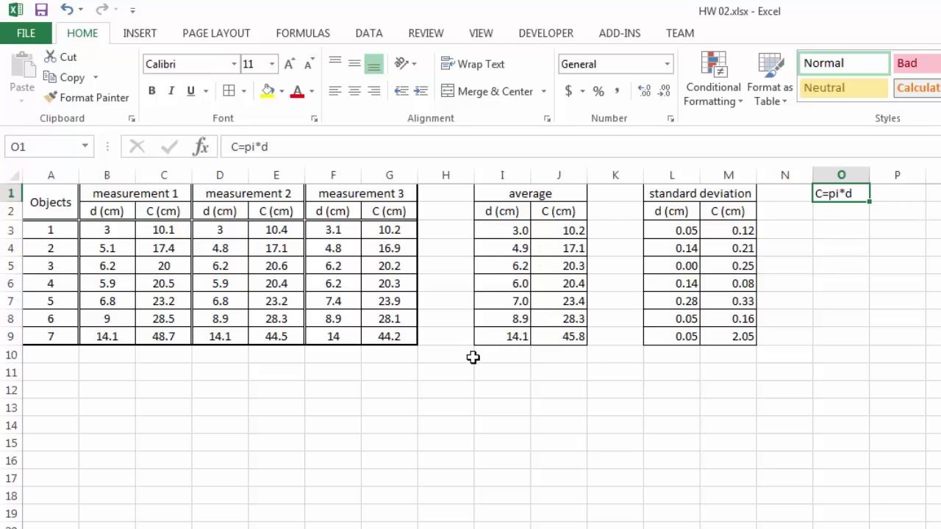
Step: Copy measurement 1's d and C values into a list starting at A12
{"action": "left_click", "coordinate": [105, 231]}
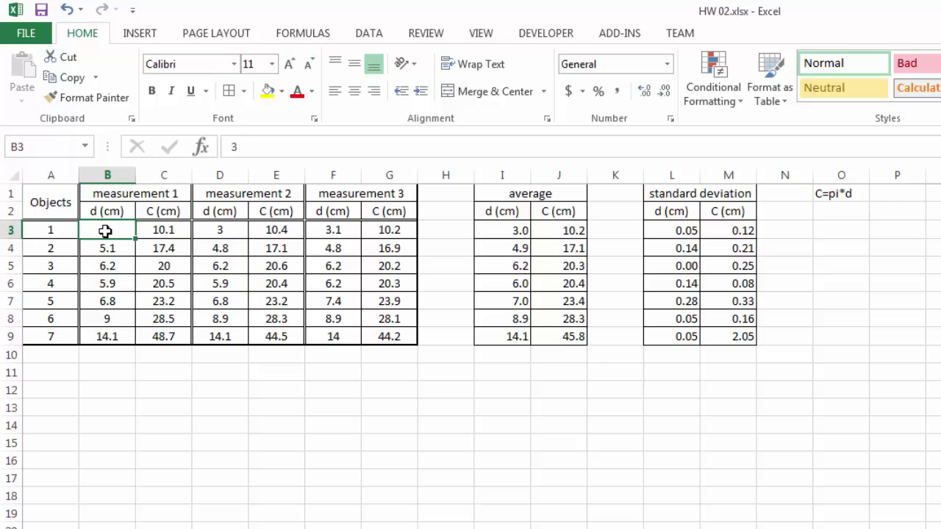
{"action": "left_click_drag", "start_coordinate": [106, 212], "coordinate": [168, 335]}
{"action": "key", "text": "ctrl+c"}
{"action": "left_click", "coordinate": [69, 388]}
{"action": "key", "text": "ctrl+v"}
{"action": "left_click", "coordinate": [217, 372]}
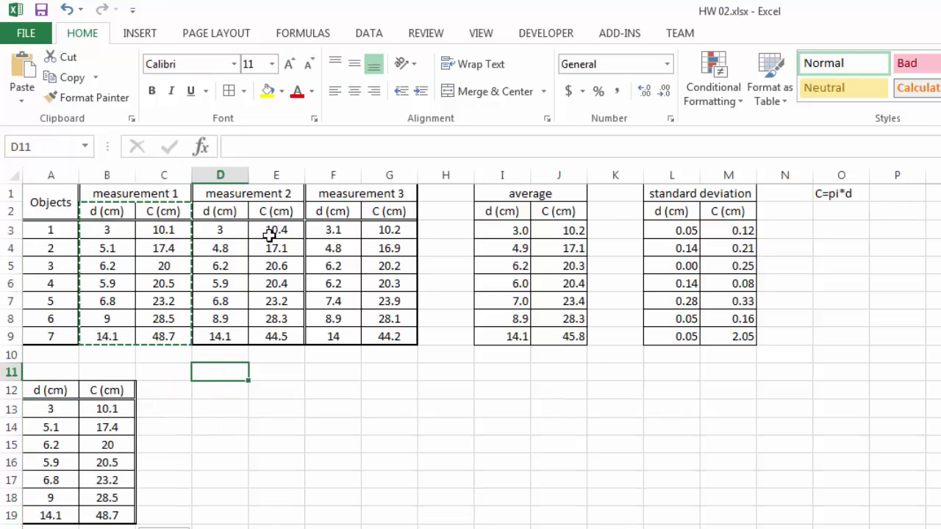
Step: Stack measurement 2's d and C values below, starting at A20
{"action": "left_click_drag", "start_coordinate": [226, 227], "coordinate": [276, 336]}
{"action": "key", "text": "ctrl+c"}
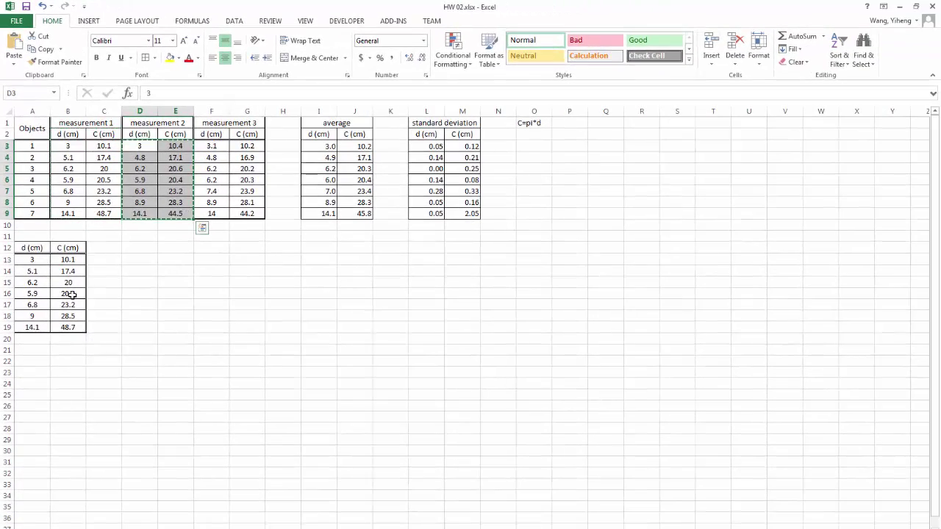
{"action": "left_click", "coordinate": [28, 338]}
{"action": "key", "text": "ctrl+v"}
Step: Stack measurement 3's d and C values below, starting at A27
{"action": "left_click_drag", "start_coordinate": [212, 147], "coordinate": [240, 214]}
{"action": "key", "text": "ctrl+c"}
{"action": "left_click", "coordinate": [44, 418]}
{"action": "key", "text": "ctrl+v"}
{"action": "left_click", "coordinate": [137, 372]}
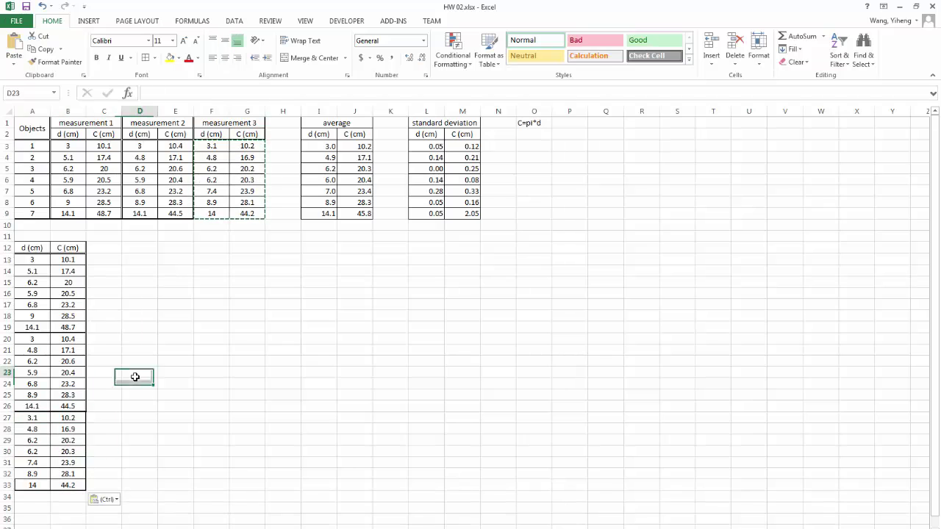
{"action": "left_click", "coordinate": [31, 257]}
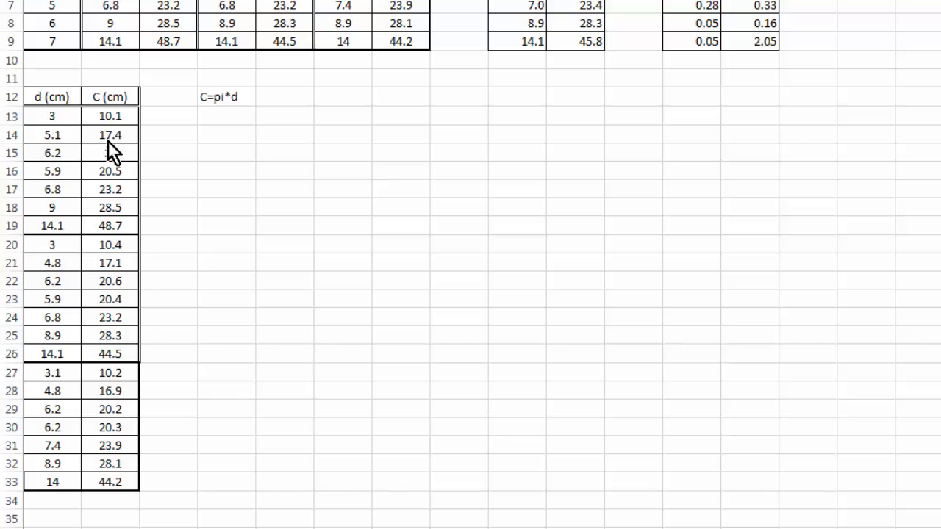
Step: Add the note 'y=m*x+b' in the cell beneath C=pi*d
{"action": "left_click", "coordinate": [225, 119]}
{"action": "type", "text": "y=m*x+b"}
{"action": "left_click", "coordinate": [234, 148]}
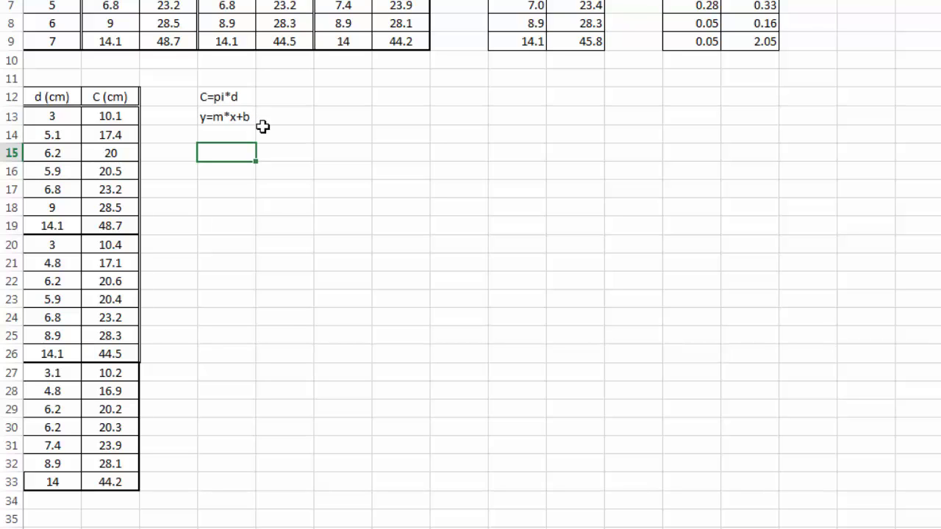
Step: Label the d column 'x' and the C column 'y' above their headers
{"action": "left_click_drag", "start_coordinate": [53, 79], "coordinate": [50, 482]}
{"action": "left_click", "coordinate": [63, 78]}
{"action": "type", "text": "x"}
{"action": "left_click", "coordinate": [109, 77]}
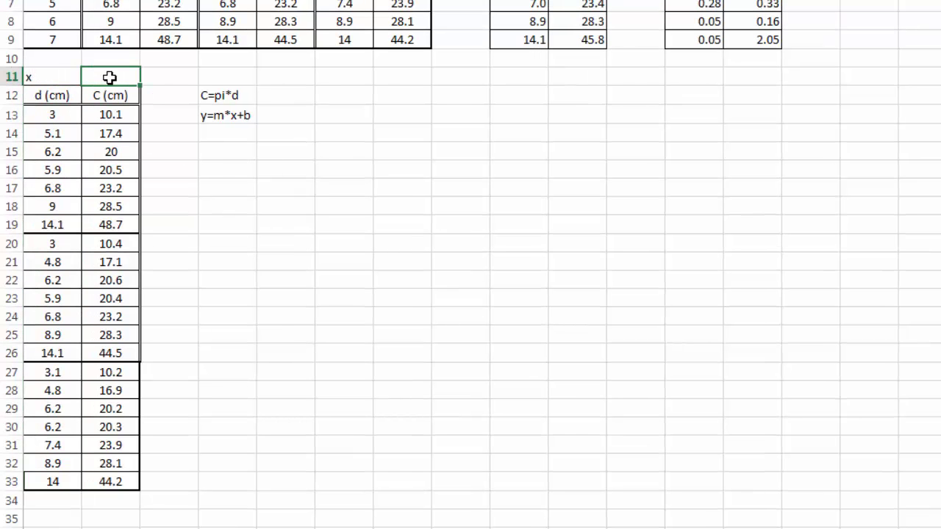
{"action": "left_click_drag", "start_coordinate": [109, 77], "coordinate": [125, 482]}
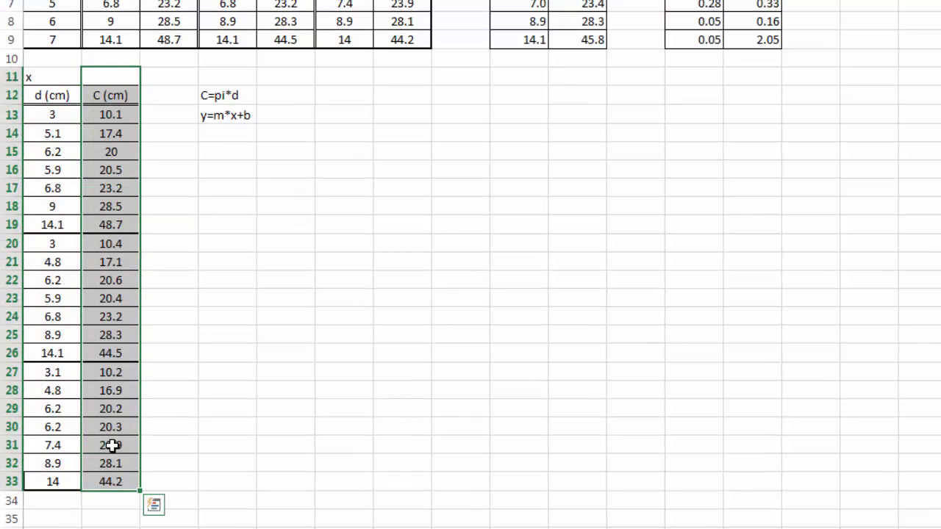
{"action": "left_click", "coordinate": [116, 80]}
{"action": "type", "text": "y"}
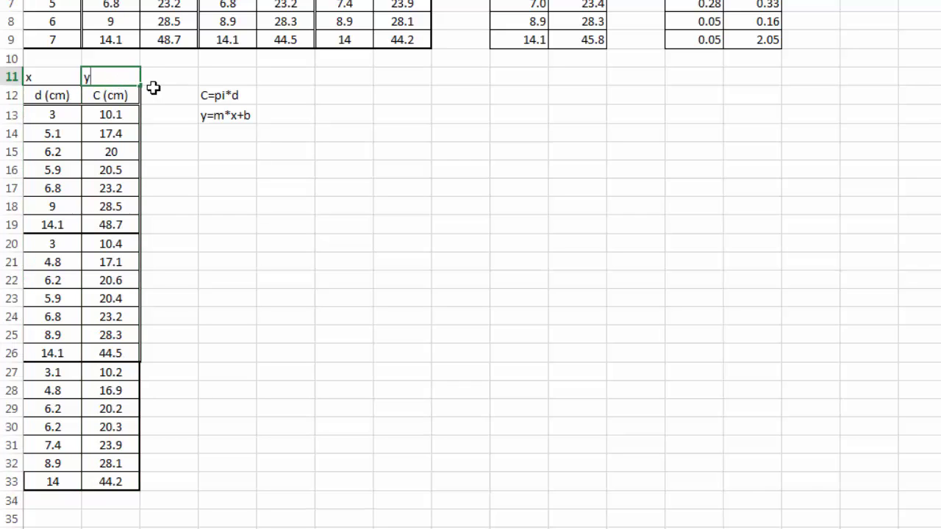
{"action": "left_click", "coordinate": [153, 87]}
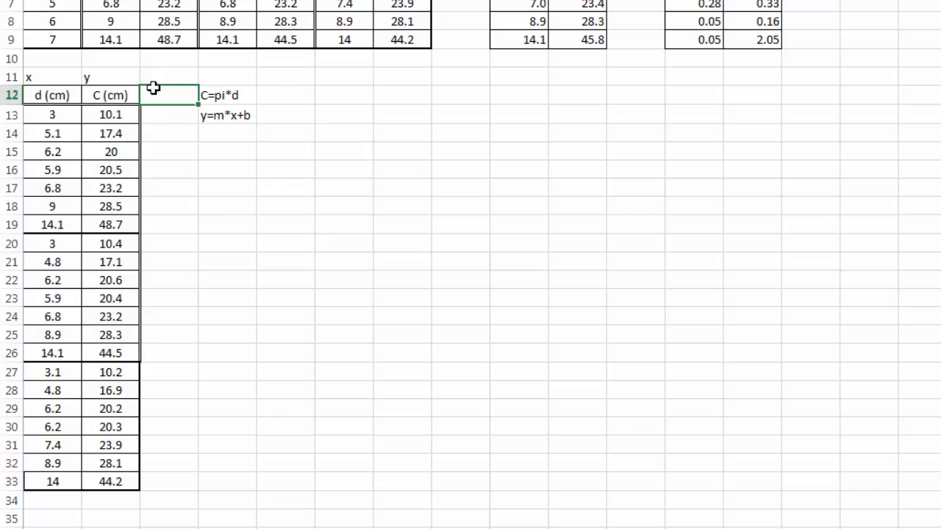
Step: Insert a markers-only scatter chart of the stacked d and C values, enlarged beside the data
{"action": "left_click_drag", "start_coordinate": [42, 115], "coordinate": [108, 483]}
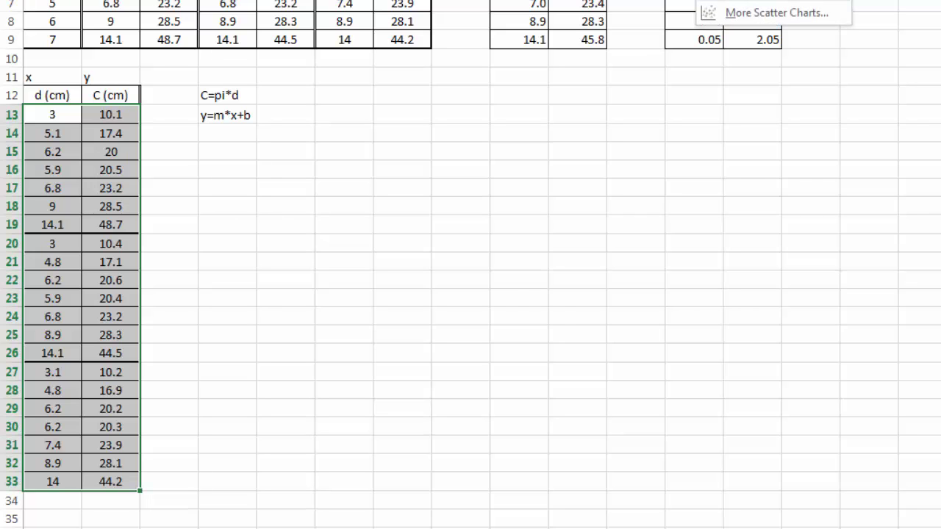
{"action": "left_click", "coordinate": [716, 1]}
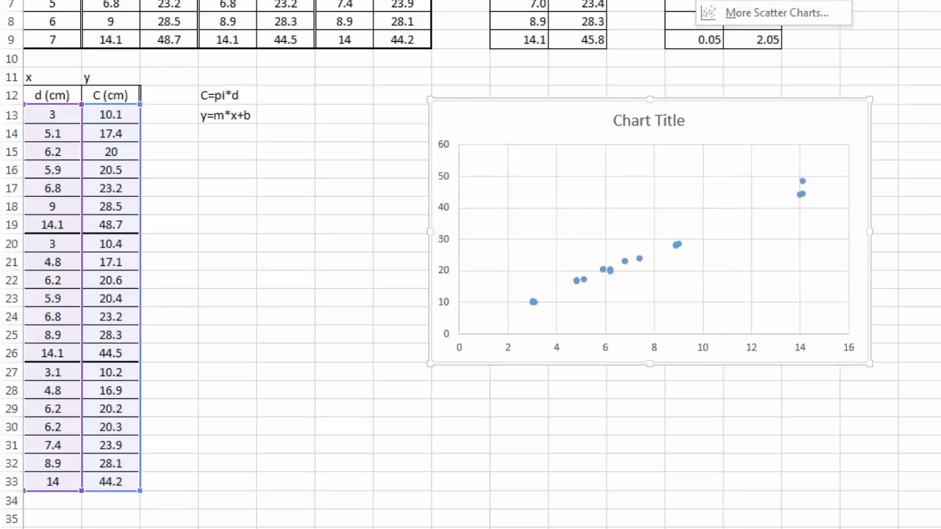
{"action": "left_click", "coordinate": [713, 3]}
{"action": "left_click_drag", "start_coordinate": [707, 160], "coordinate": [611, 139]}
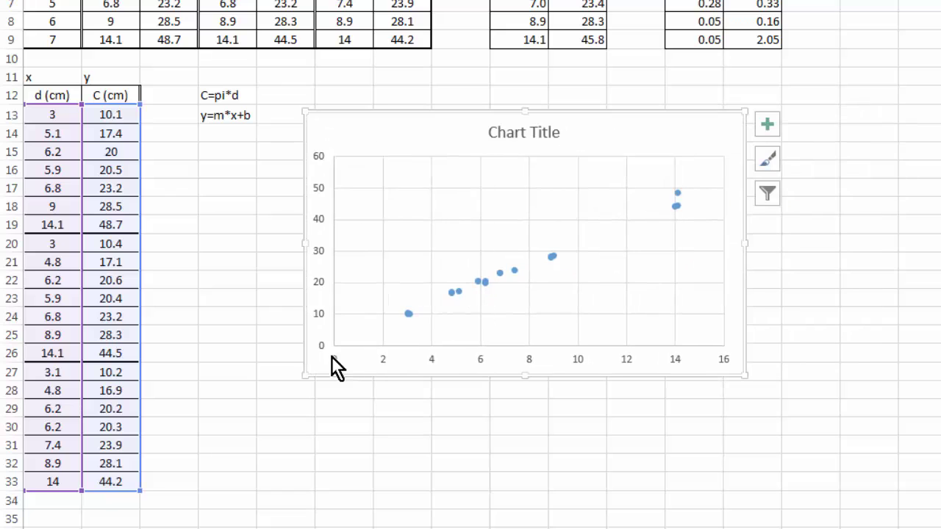
{"action": "left_click_drag", "start_coordinate": [306, 377], "coordinate": [189, 452]}
{"action": "left_click_drag", "start_coordinate": [657, 112], "coordinate": [686, 139]}
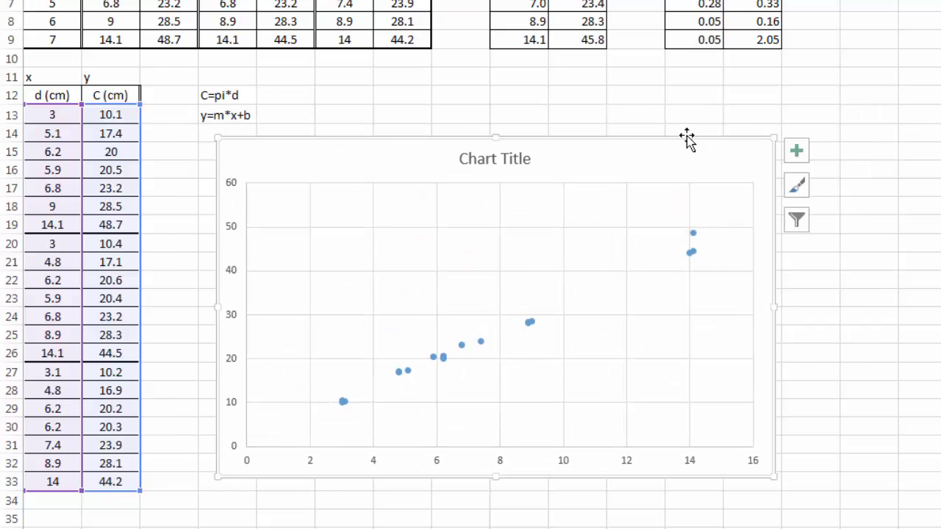
Step: Add axis titles to both chart axes, starting with the horizontal one
{"action": "left_click", "coordinate": [796, 152]}
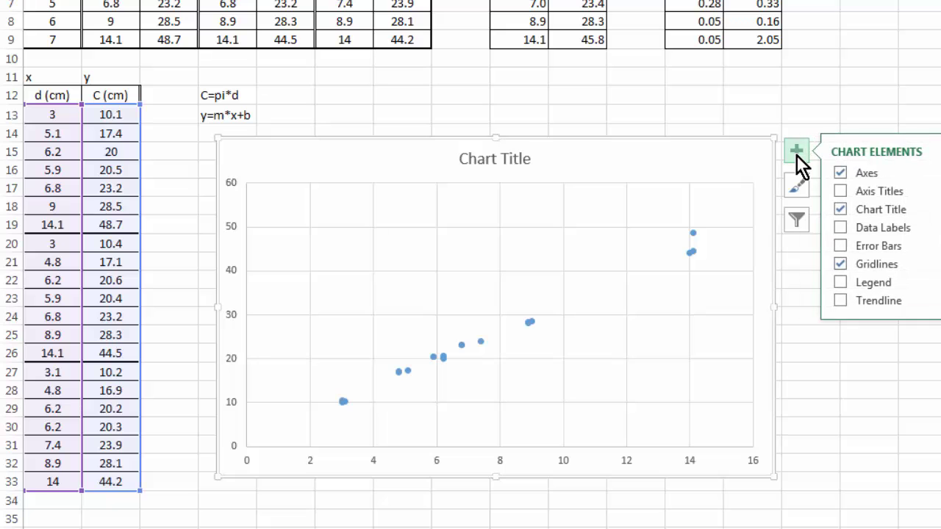
{"action": "left_click", "coordinate": [840, 192]}
{"action": "left_click", "coordinate": [510, 455]}
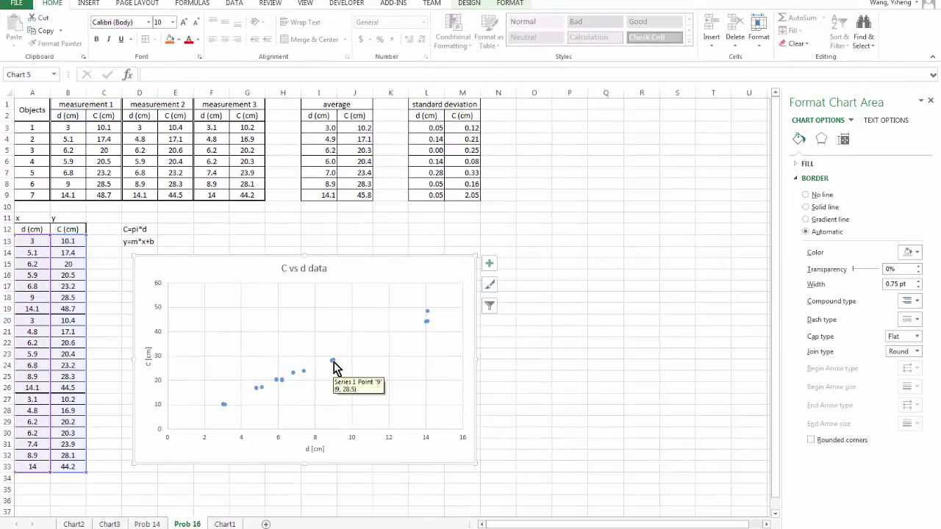
Step: Add a linear trendline through the 21 C vs d data points
{"action": "left_click", "coordinate": [332, 360]}
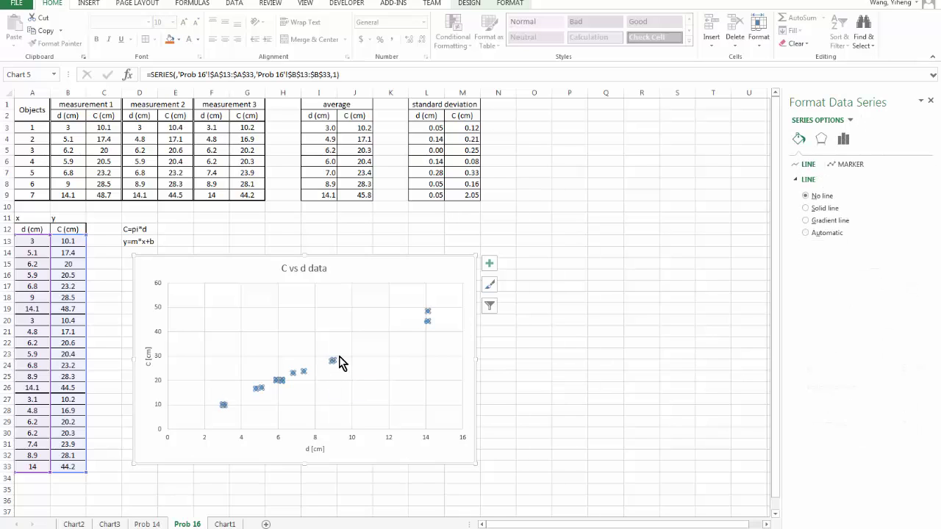
{"action": "right_click", "coordinate": [332, 360]}
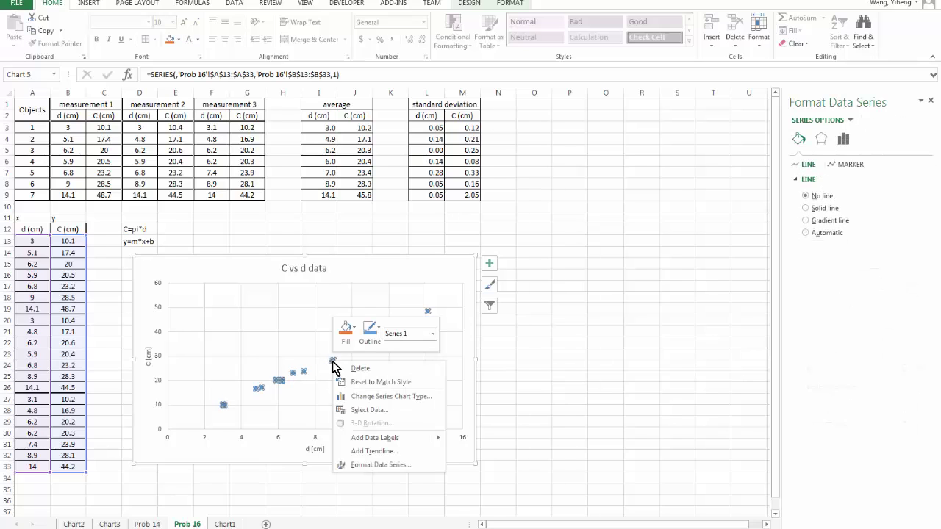
{"action": "key", "text": "Escape"}
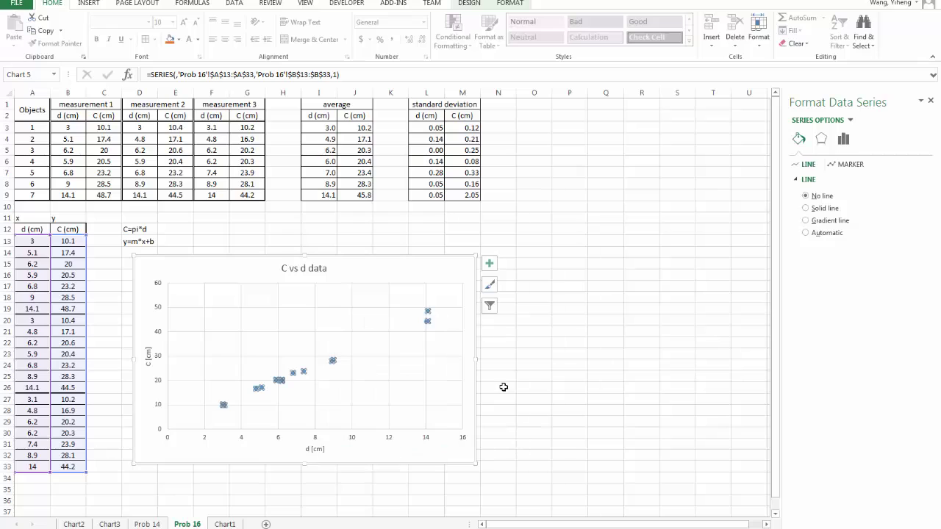
{"action": "left_click", "coordinate": [488, 265]}
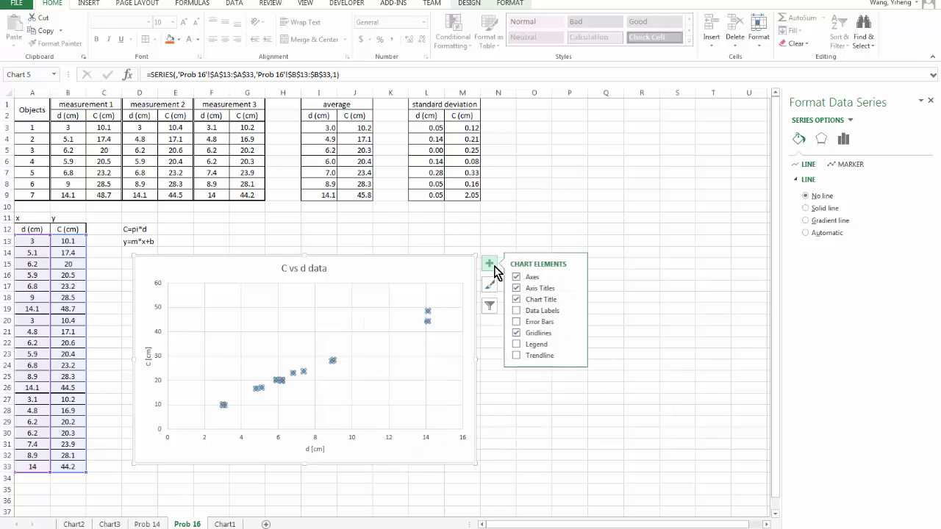
{"action": "left_click", "coordinate": [515, 356]}
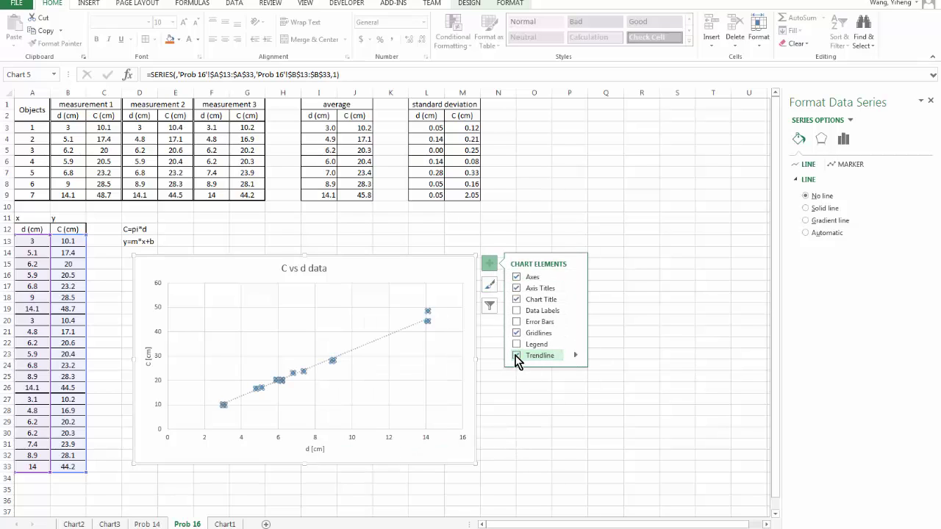
Step: Display the trendline equation and R², set intercept 0, and move the label near the chart top
{"action": "left_click", "coordinate": [410, 325]}
{"action": "right_click", "coordinate": [409, 326]}
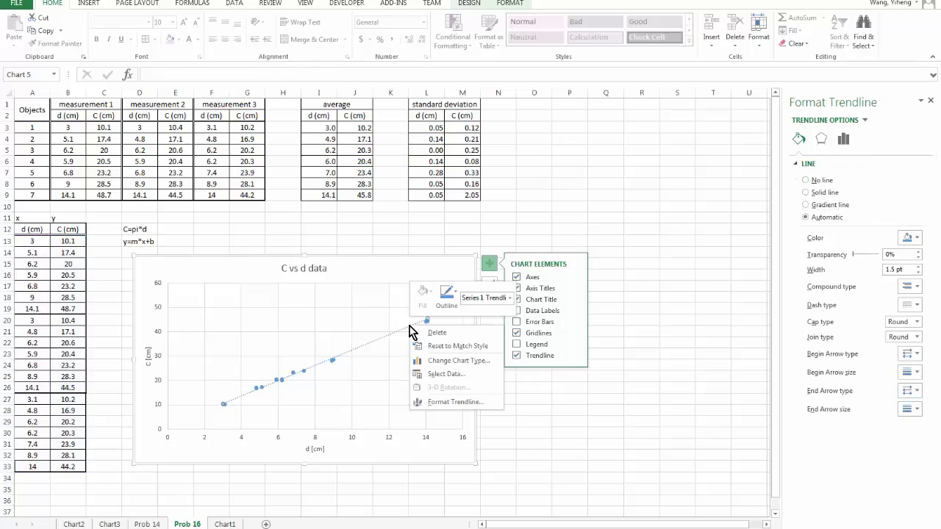
{"action": "left_click", "coordinate": [444, 402]}
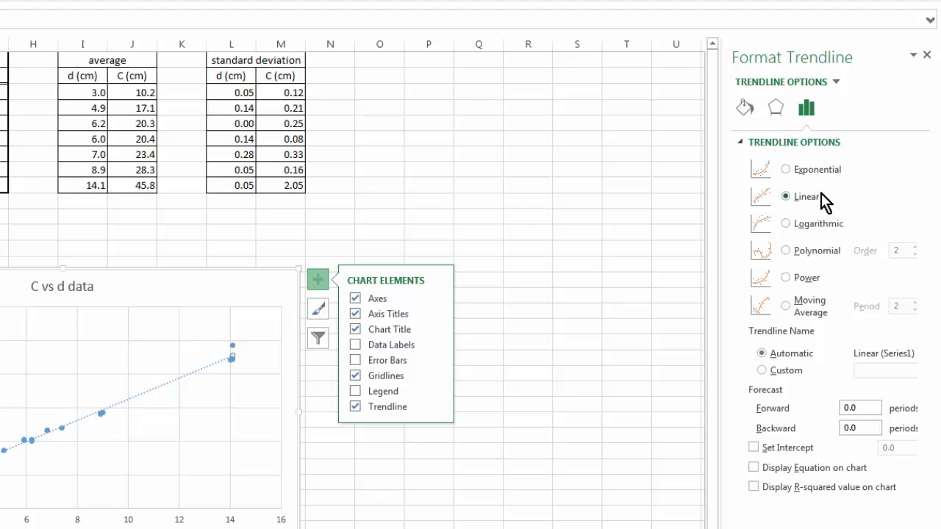
{"action": "left_click", "coordinate": [756, 470]}
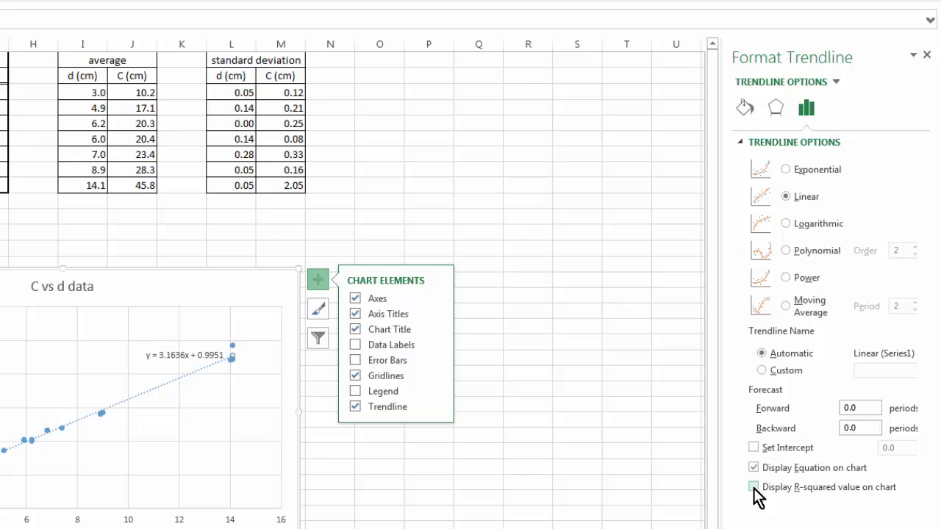
{"action": "left_click", "coordinate": [753, 487]}
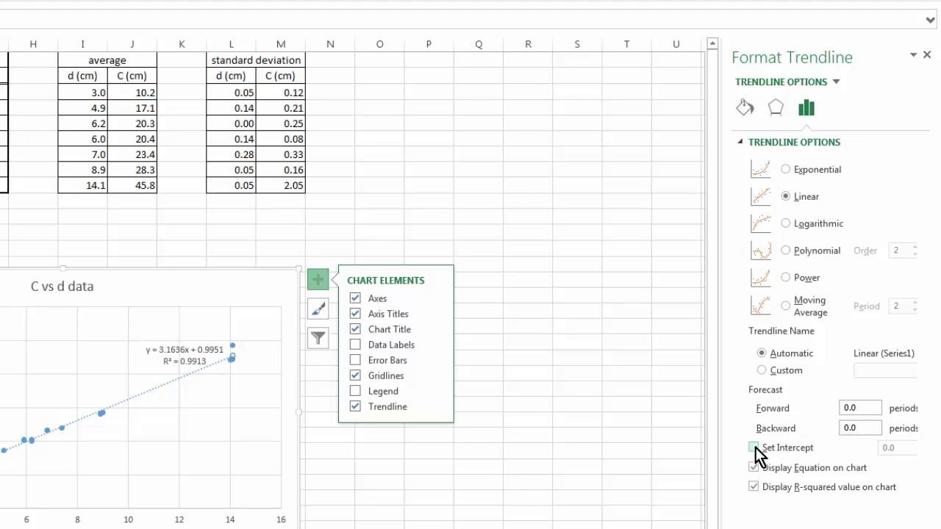
{"action": "left_click", "coordinate": [754, 447]}
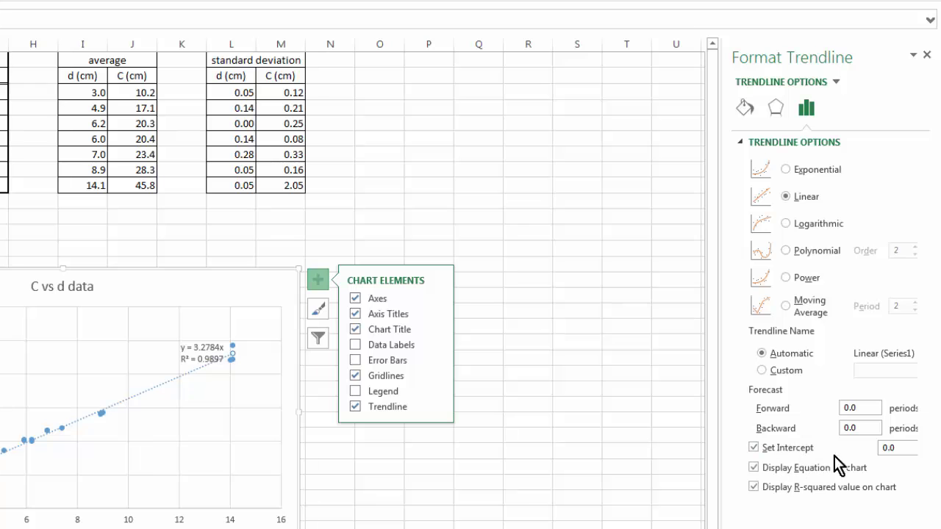
{"action": "left_click_drag", "start_coordinate": [213, 352], "coordinate": [227, 287]}
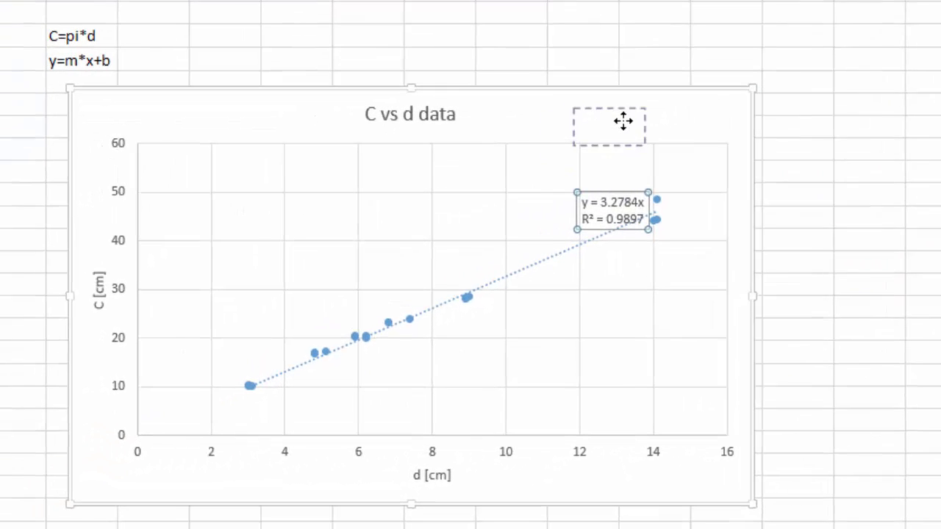
{"action": "left_click_drag", "start_coordinate": [664, 108], "coordinate": [647, 108]}
{"action": "left_click", "coordinate": [878, 123]}
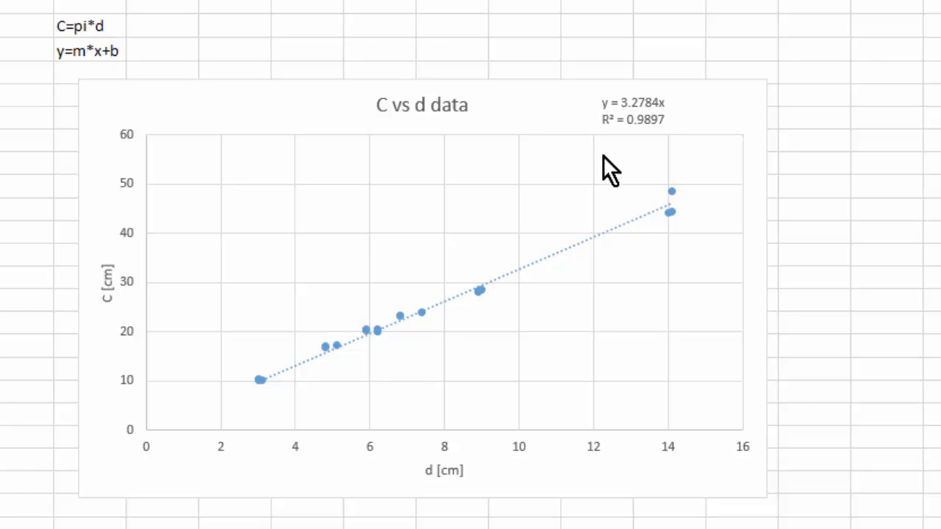
Step: Enter a 'pi' label with the value 3.2784 beside it above the chart
{"action": "left_click", "coordinate": [606, 49]}
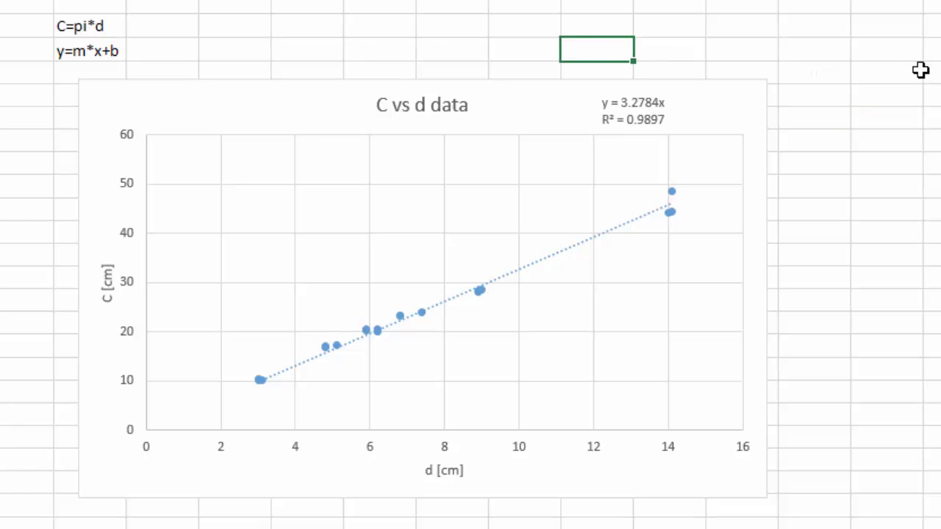
{"action": "type", "text": "pi"}
{"action": "left_click", "coordinate": [664, 65]}
{"action": "left_click", "coordinate": [669, 50]}
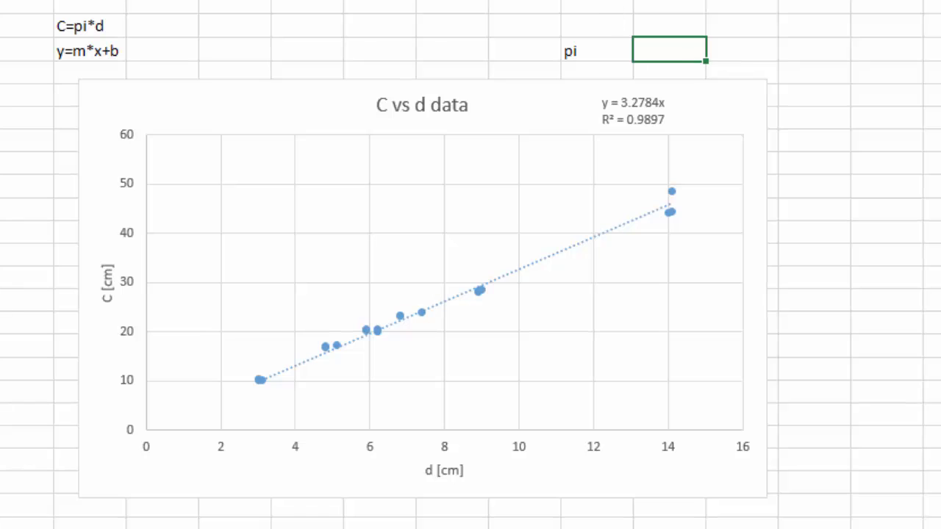
{"action": "type", "text": "3.2784"}
{"action": "left_click", "coordinate": [802, 48]}
{"action": "left_click", "coordinate": [686, 49]}
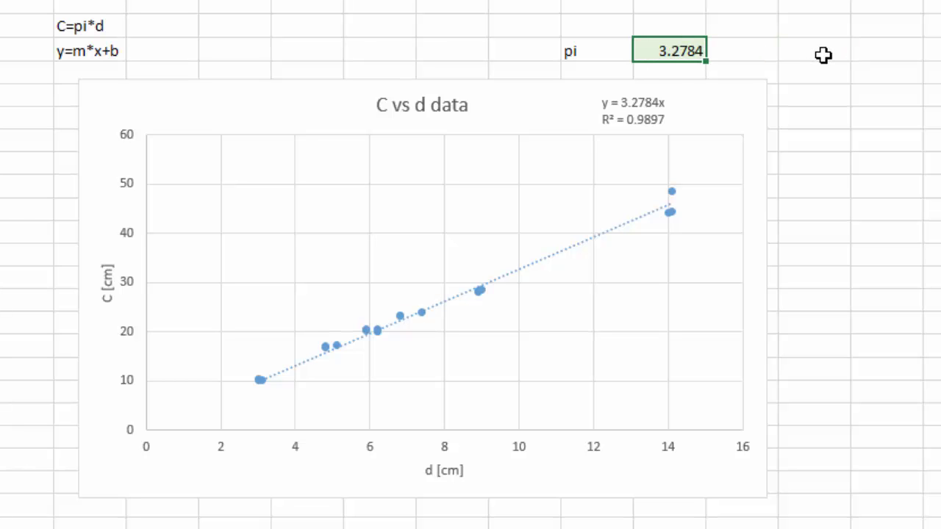